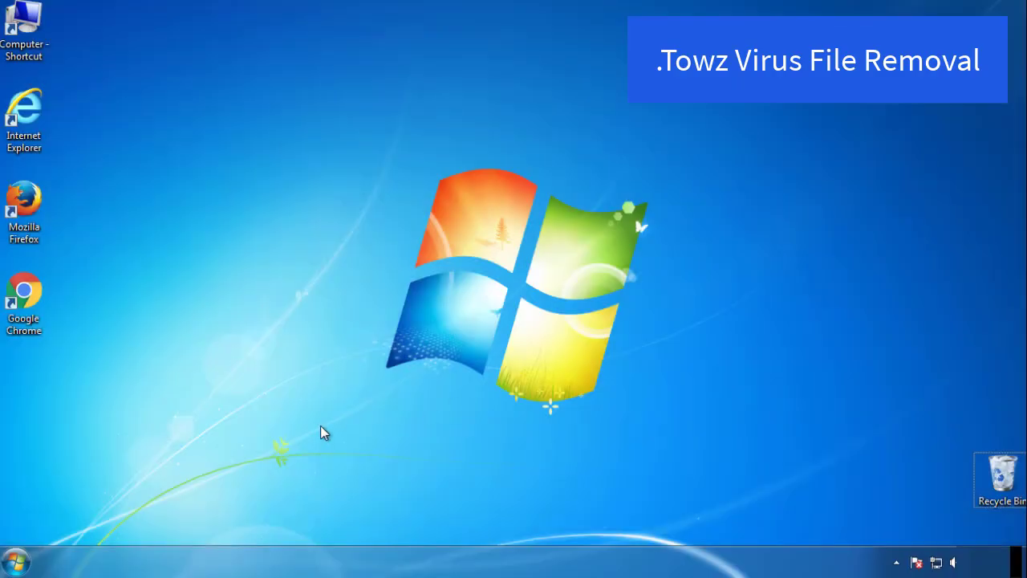
# Launch msconfig and enable Minimal Safe boot on the Boot tab, confirming with OK
pyautogui.click(23, 560)
pyautogui.click(82, 518)
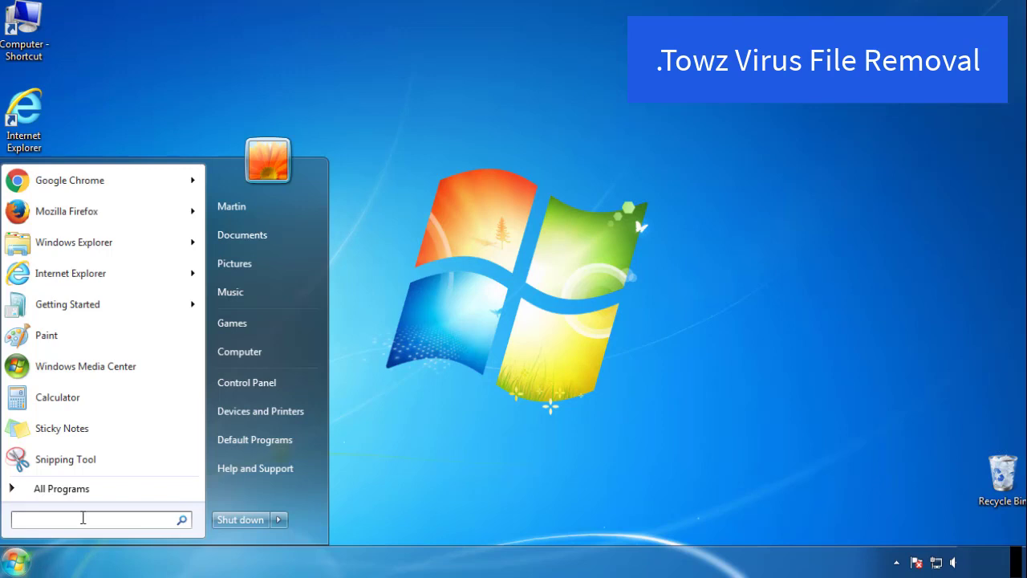
pyautogui.write('mscon')
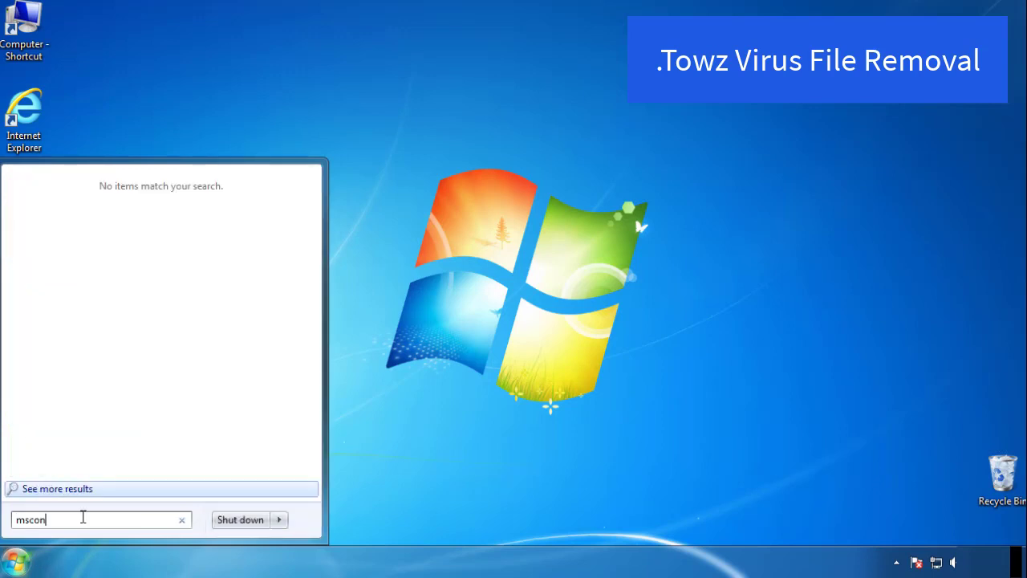
pyautogui.write('fig')
pyautogui.press('Return')
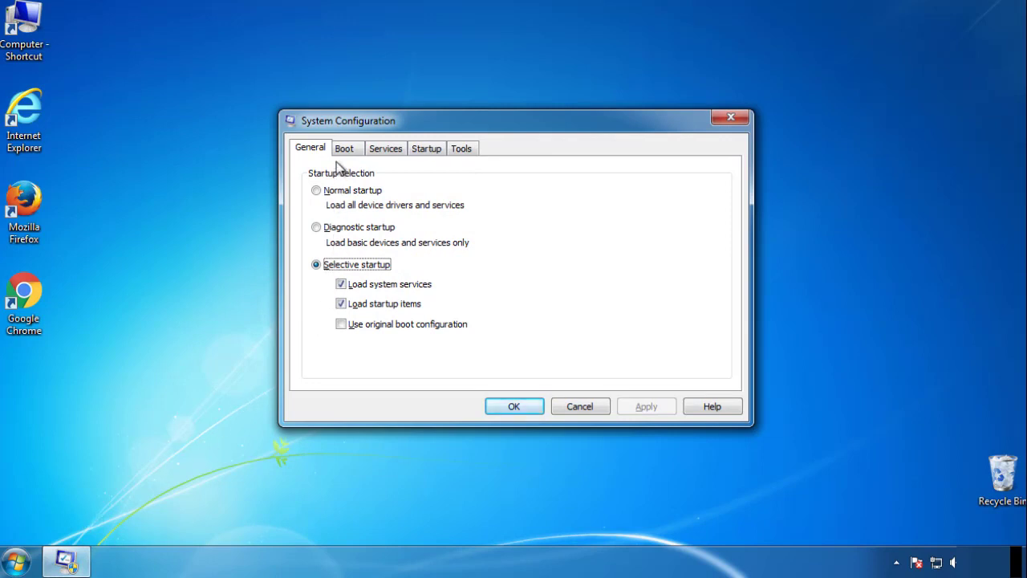
pyautogui.click(344, 149)
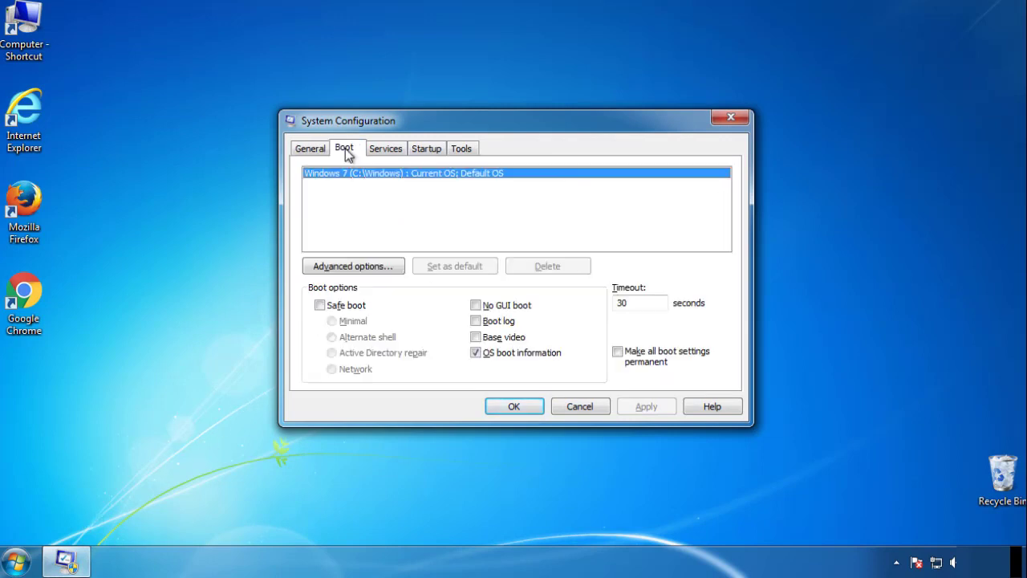
pyautogui.click(319, 305)
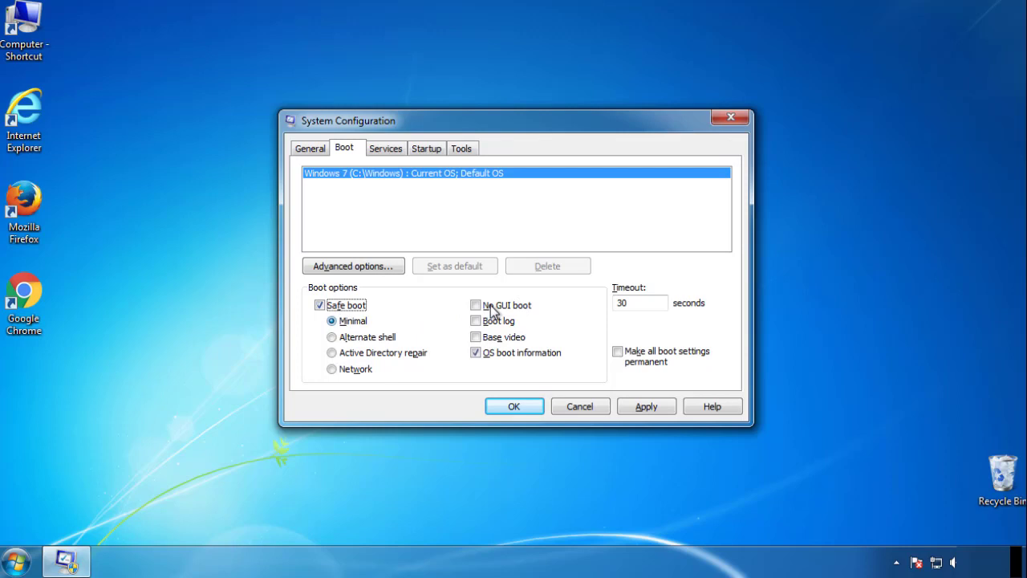
pyautogui.click(521, 407)
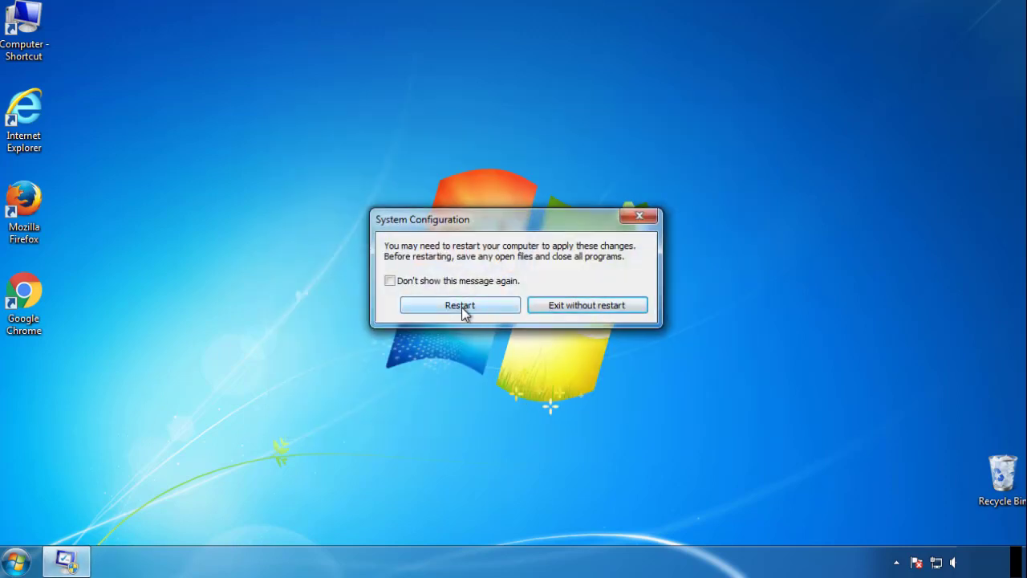
# Restart into Safe Mode and turn on 'Show hidden files, folders, and drives' in Folder Options
pyautogui.click(461, 307)
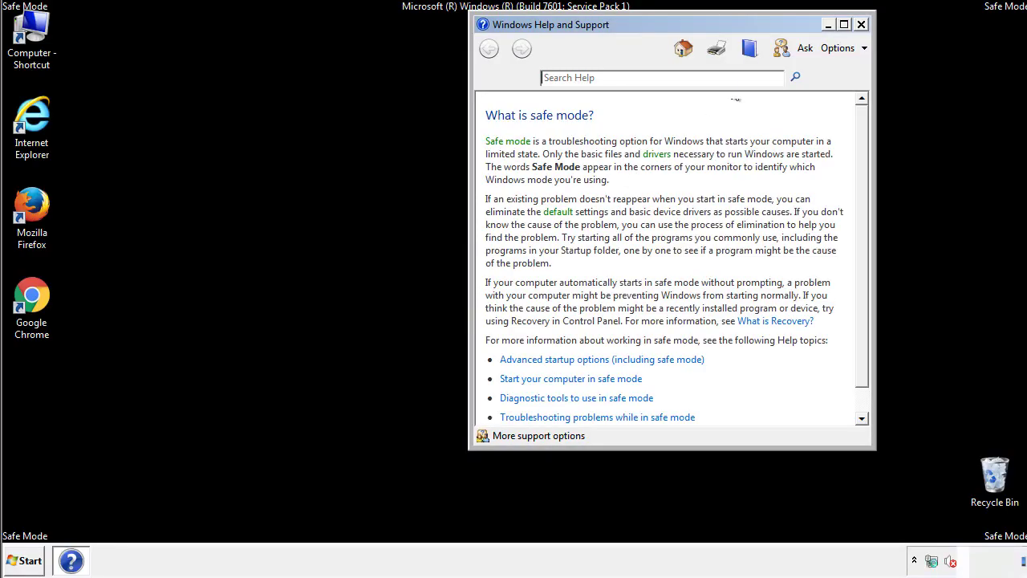
pyautogui.click(860, 25)
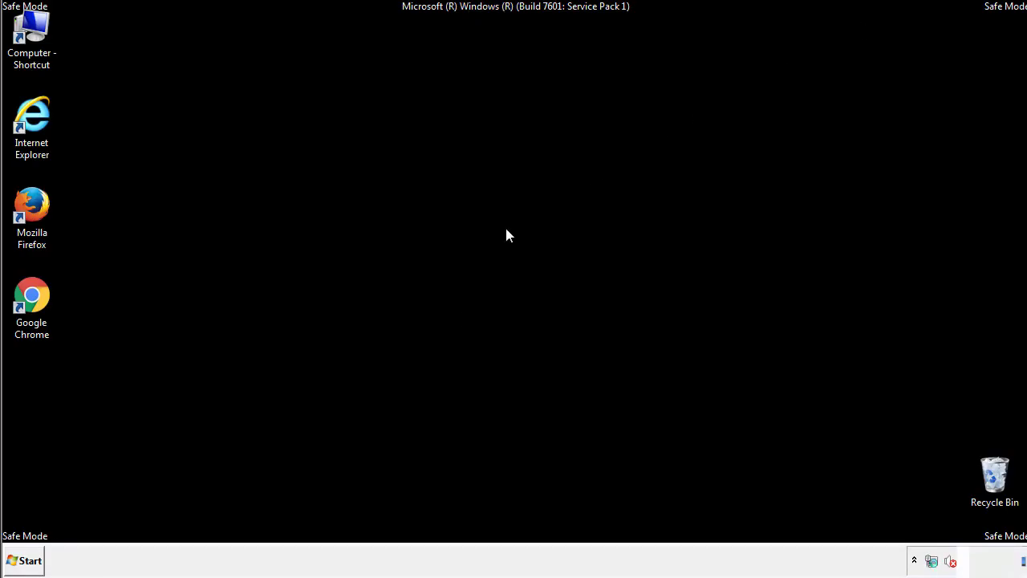
pyautogui.click(32, 559)
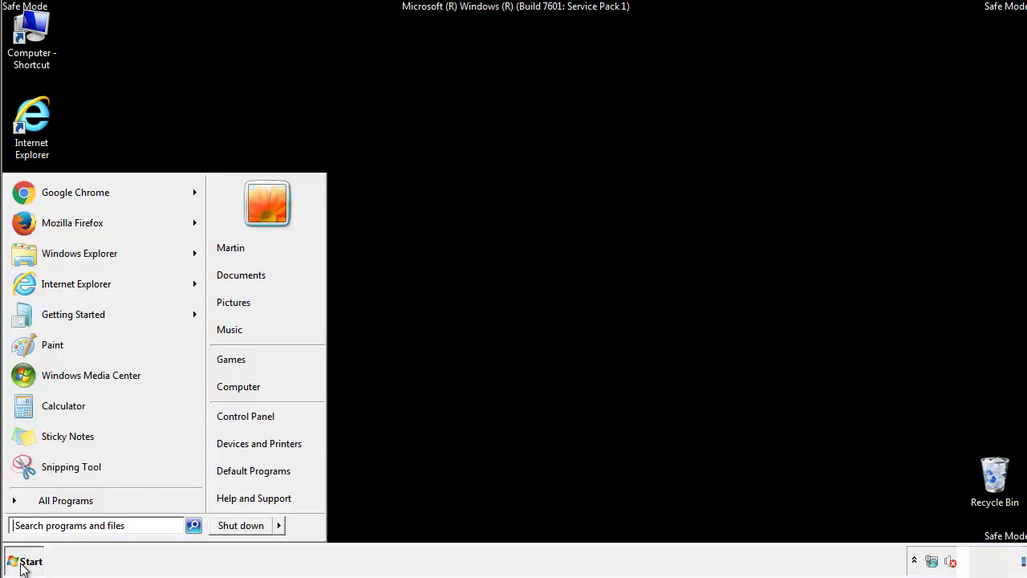
pyautogui.click(256, 413)
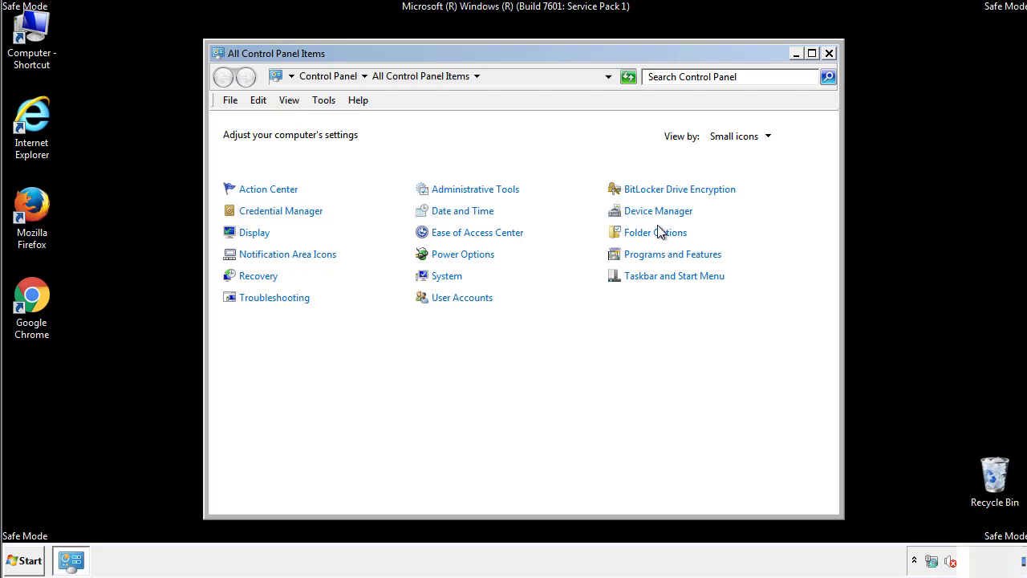
pyautogui.click(658, 233)
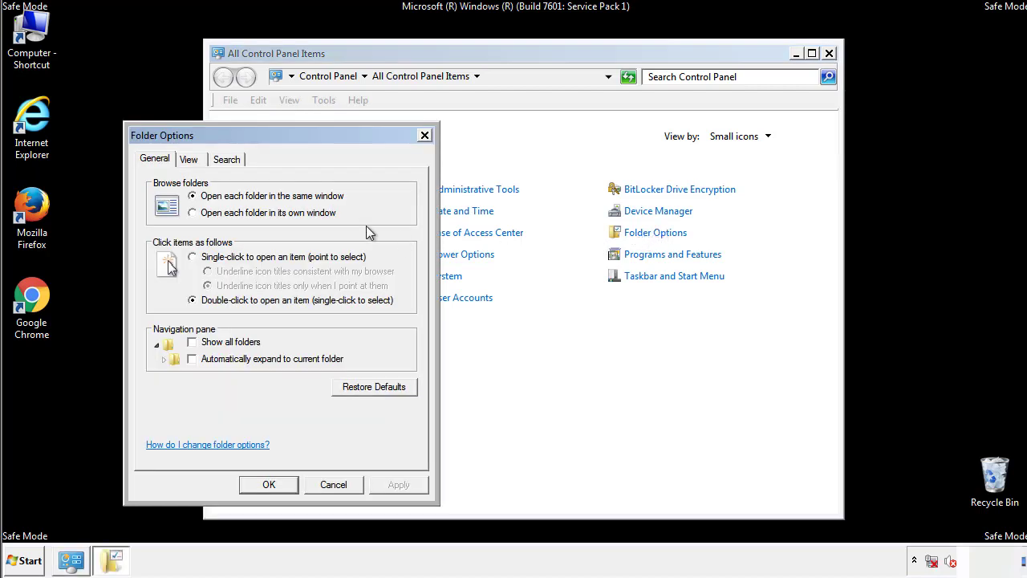
pyautogui.click(191, 163)
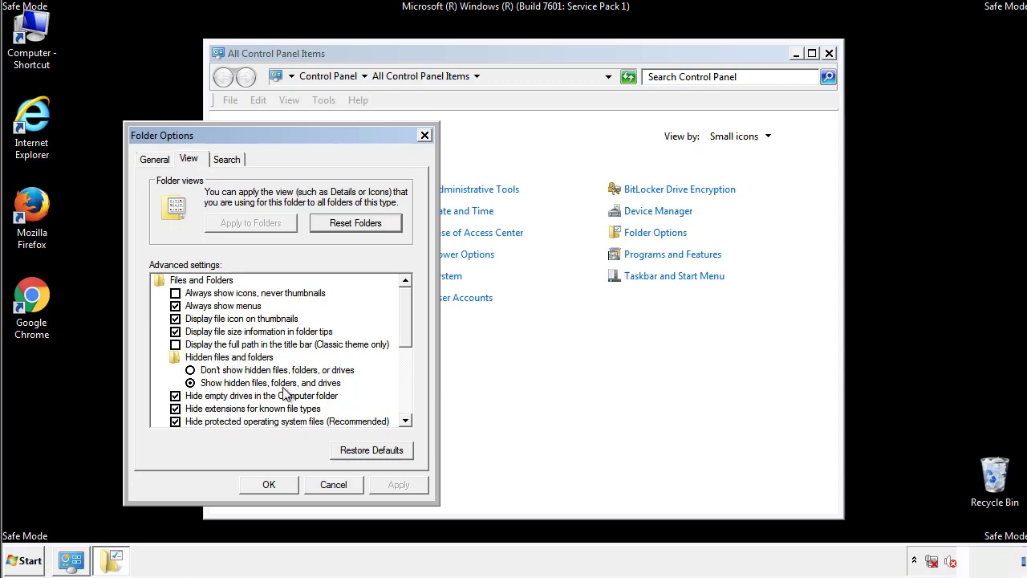
pyautogui.click(274, 484)
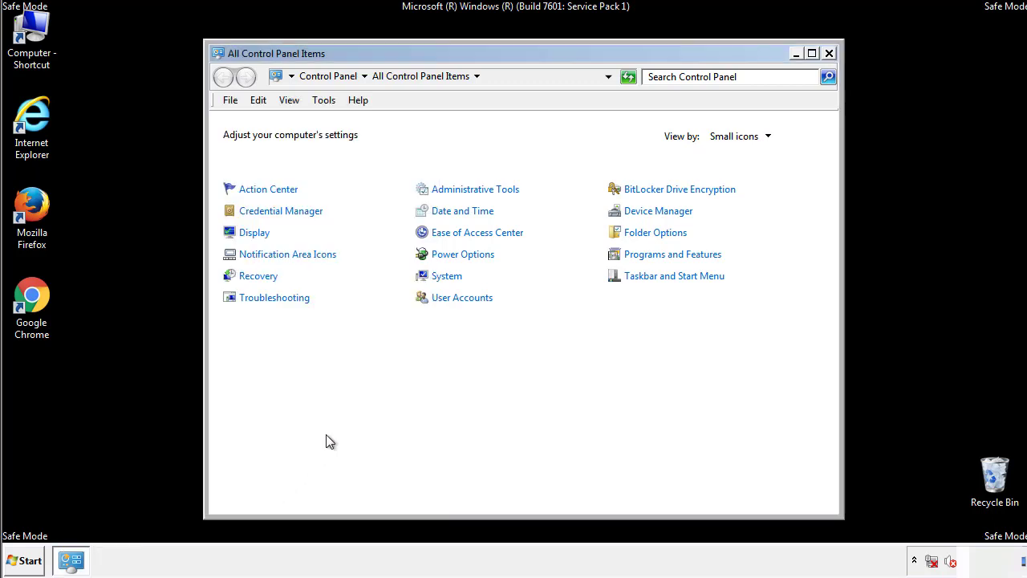
pyautogui.click(828, 53)
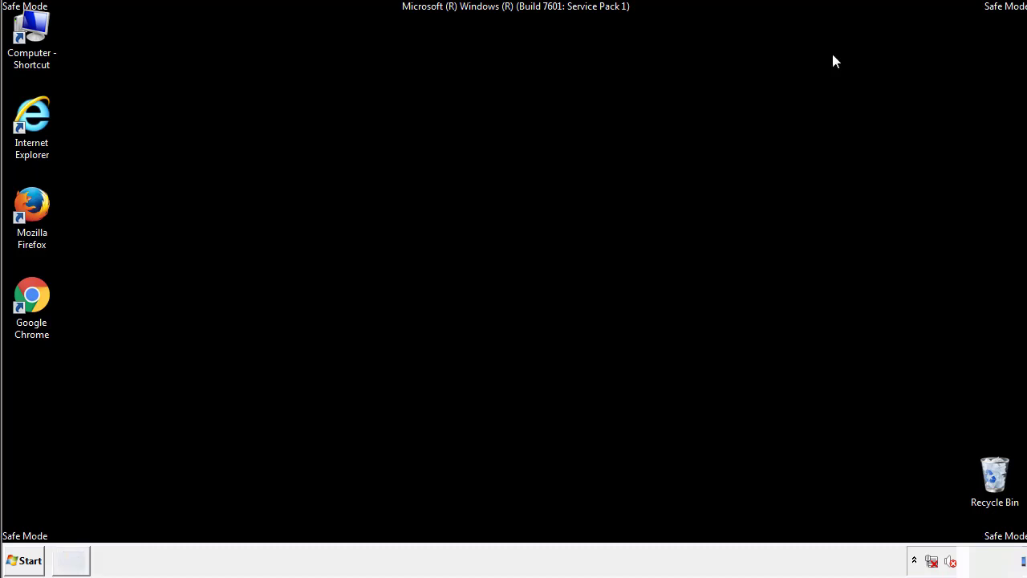
# Browse to C:\Windows\System32\drivers\etc and open the hosts file with Notepad
pyautogui.doubleClick(32, 32)
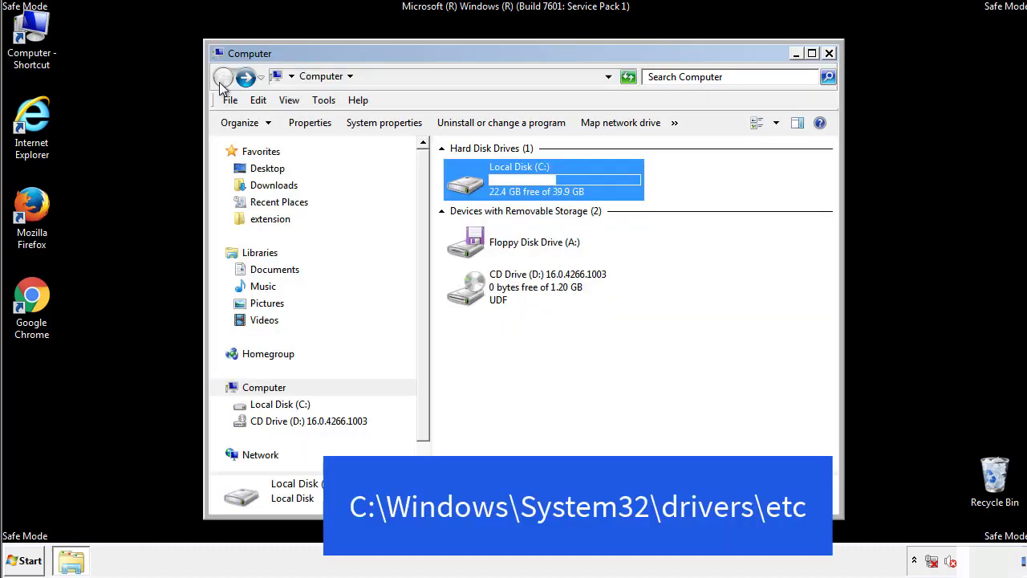
pyautogui.doubleClick(473, 186)
pyautogui.doubleClick(467, 295)
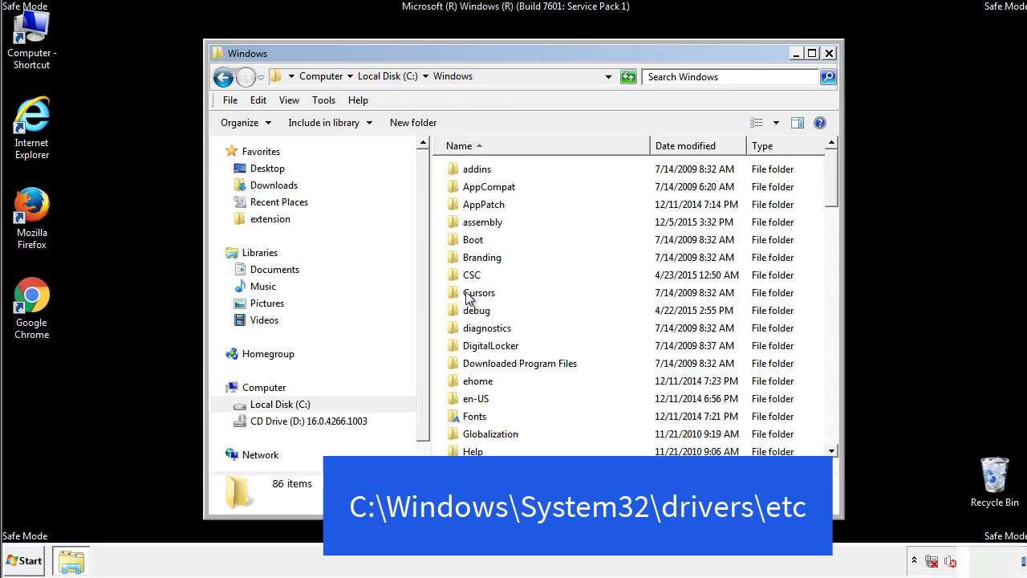
pyautogui.scroll(-2, 472, 361)
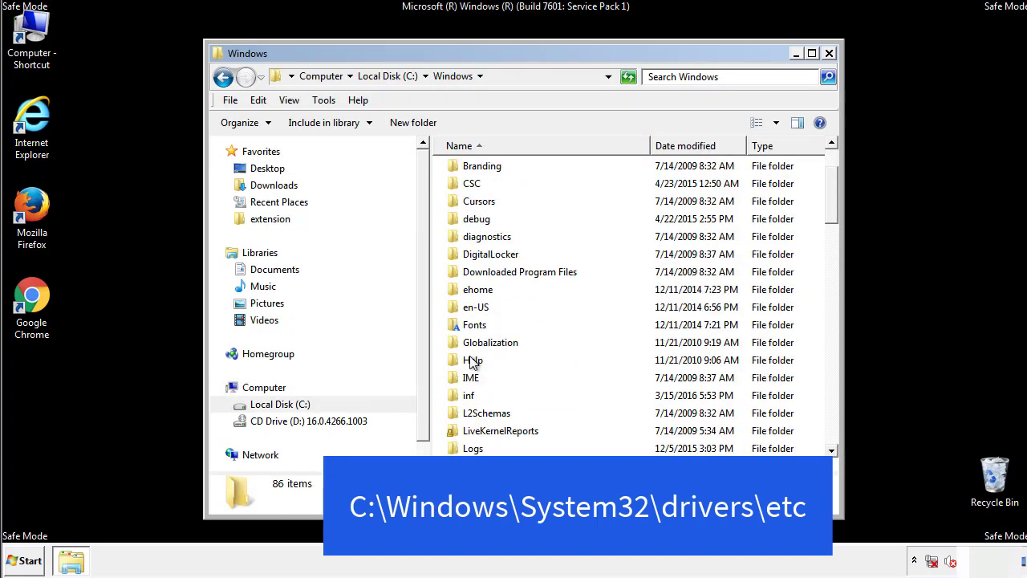
pyautogui.scroll(-2, 472, 362)
pyautogui.scroll(-2, 472, 362)
pyautogui.scroll(-3, 473, 364)
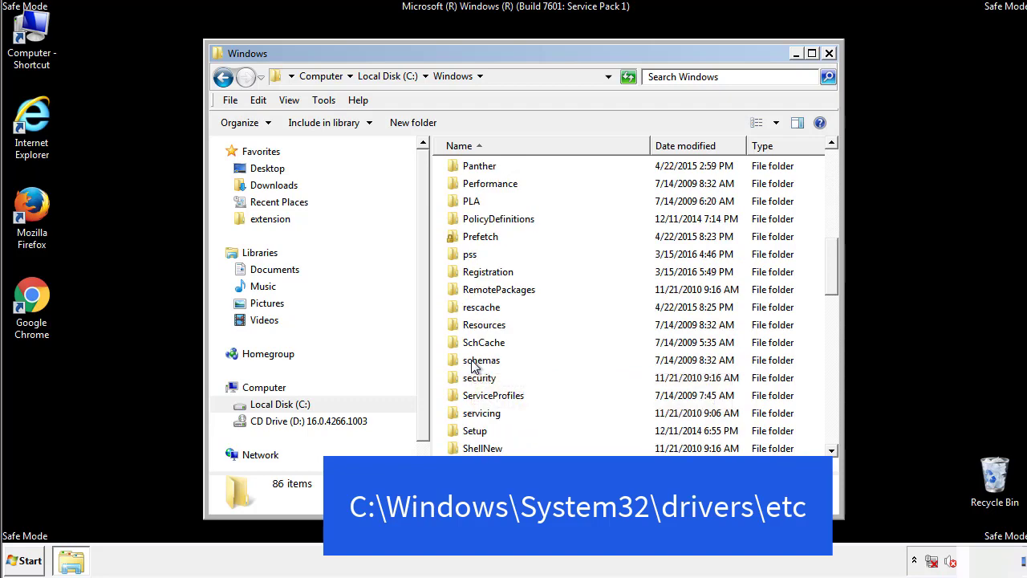
pyautogui.scroll(-2, 472, 362)
pyautogui.doubleClick(485, 414)
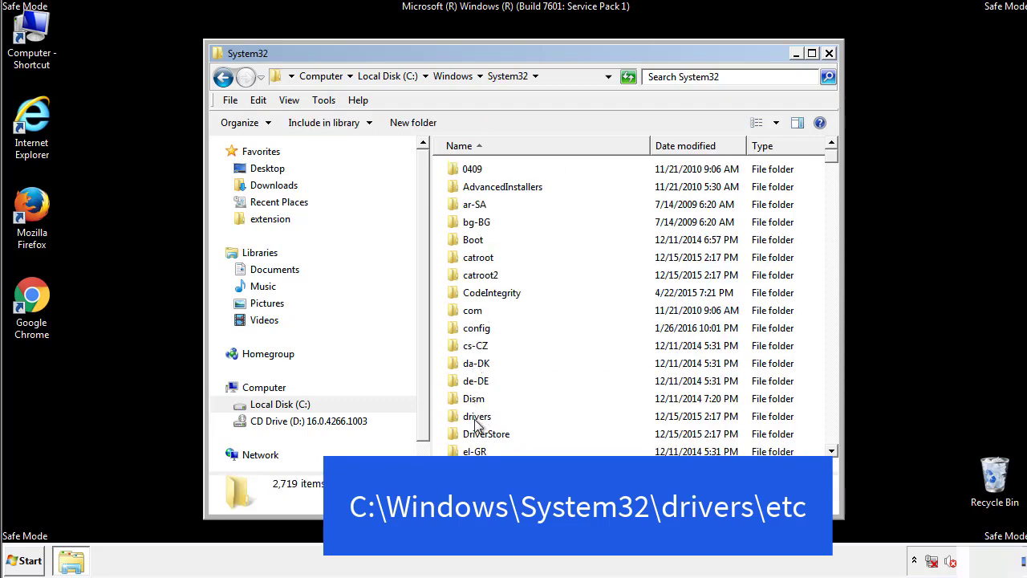
pyautogui.doubleClick(479, 417)
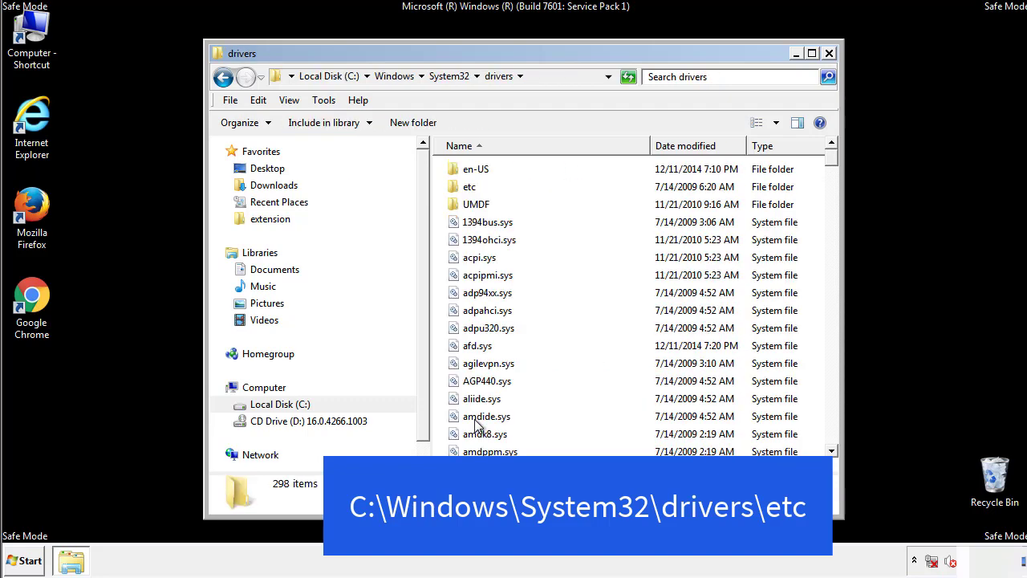
pyautogui.doubleClick(461, 193)
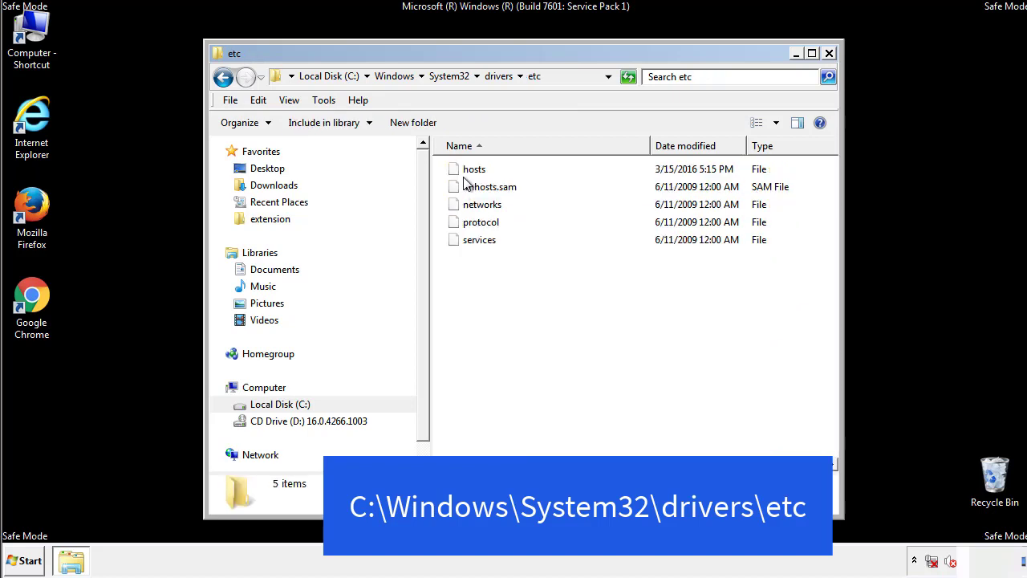
pyautogui.doubleClick(466, 170)
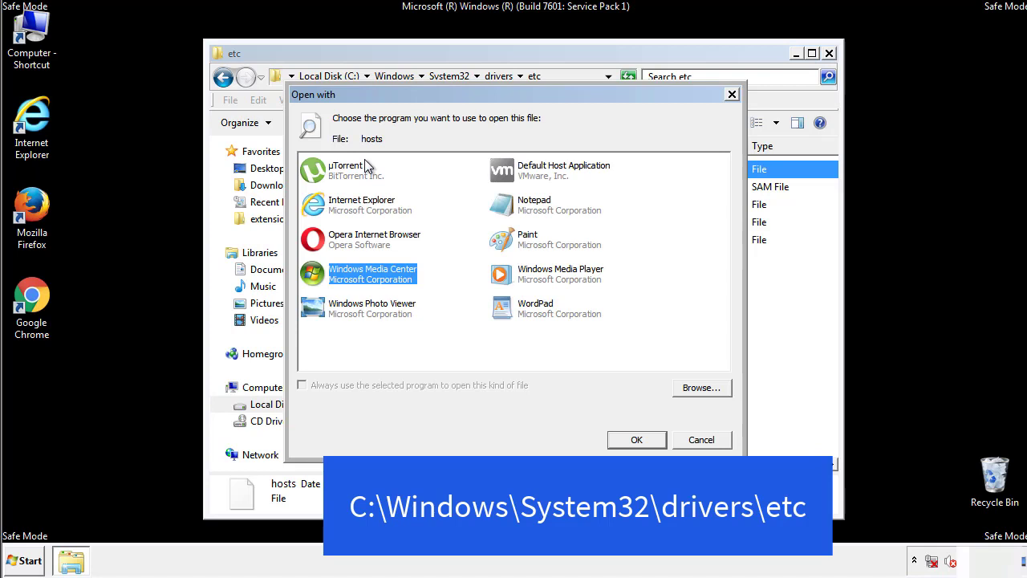
pyautogui.click(520, 210)
# Delete the four suspicious entries below the localhost lines, save hosts, and close the windows
pyautogui.click(635, 439)
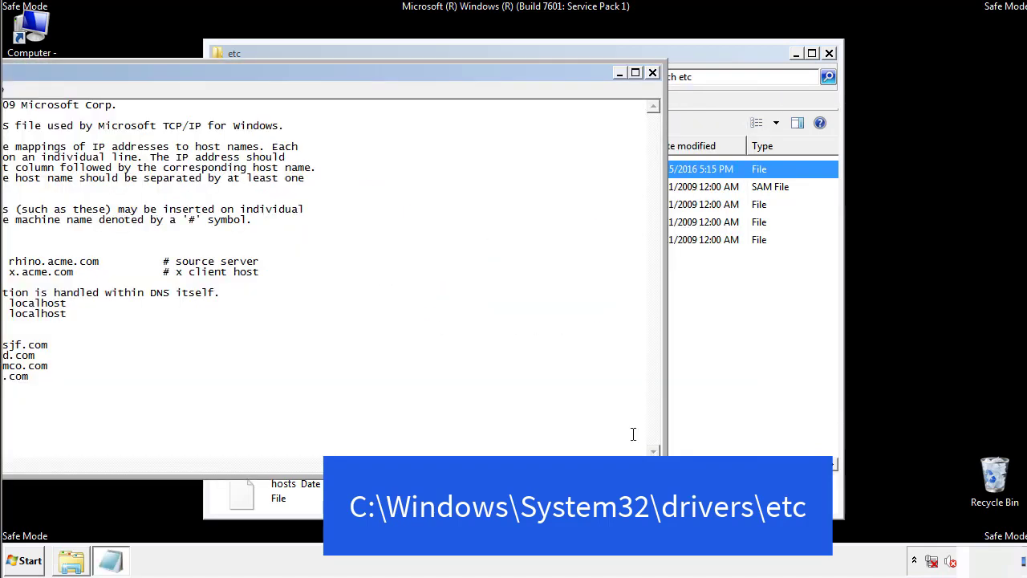
pyautogui.moveTo(420, 72); pyautogui.dragTo(653, 87)
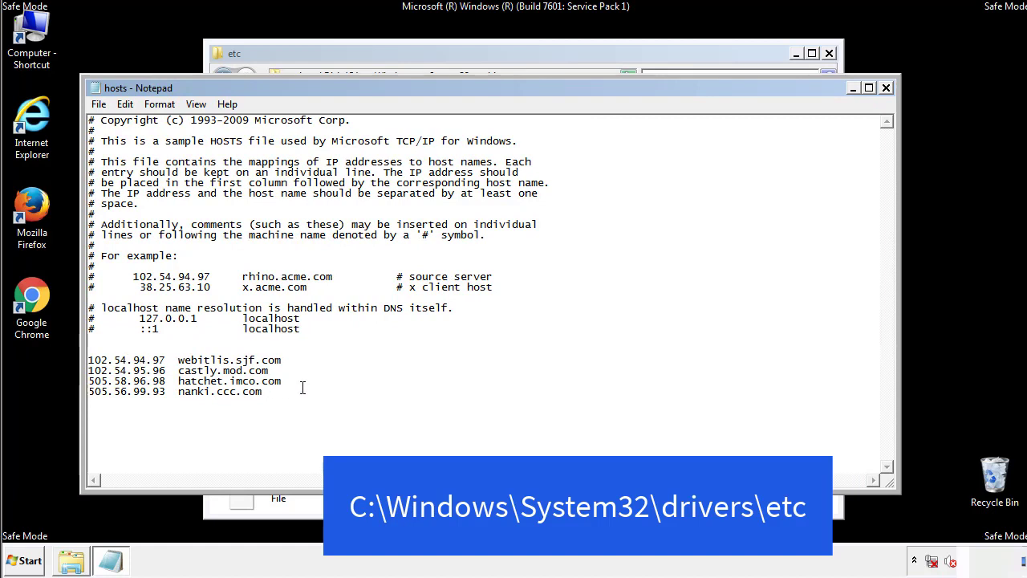
pyautogui.moveTo(287, 392)
pyautogui.mouseDown()
pyautogui.moveTo(173, 382)
pyautogui.moveTo(109, 356)
pyautogui.mouseUp()
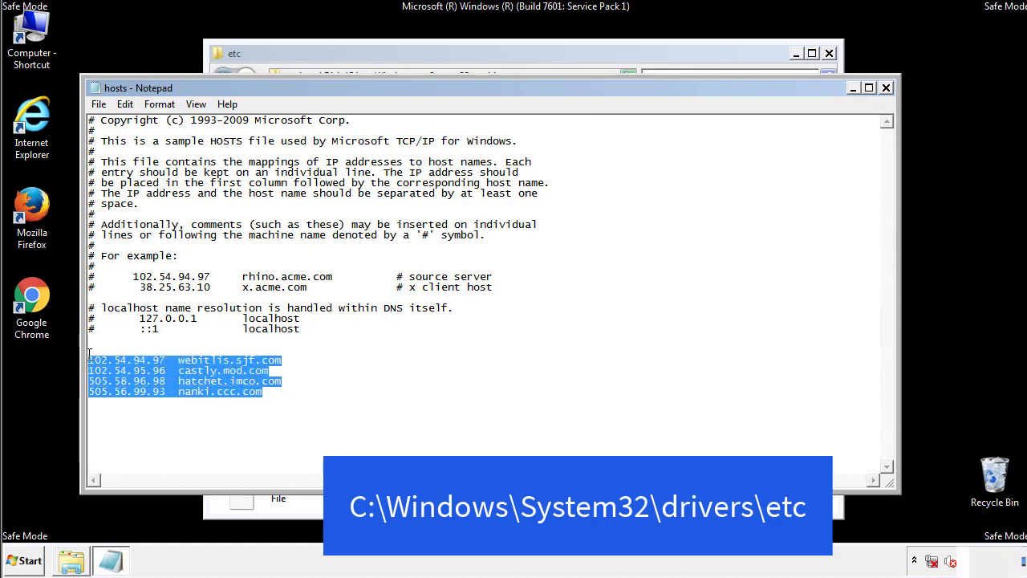
pyautogui.press('Delete')
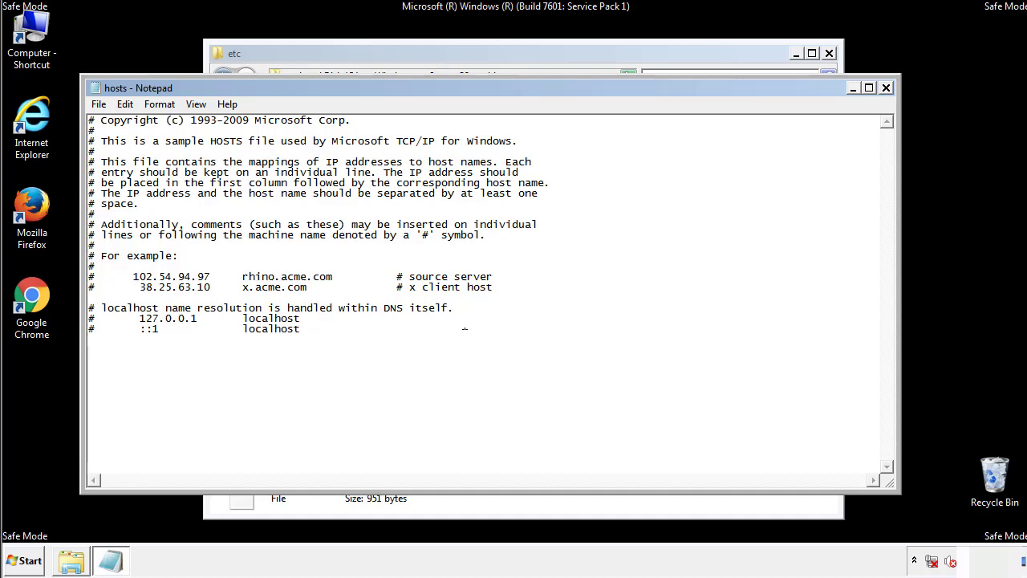
pyautogui.click(885, 89)
pyautogui.click(453, 293)
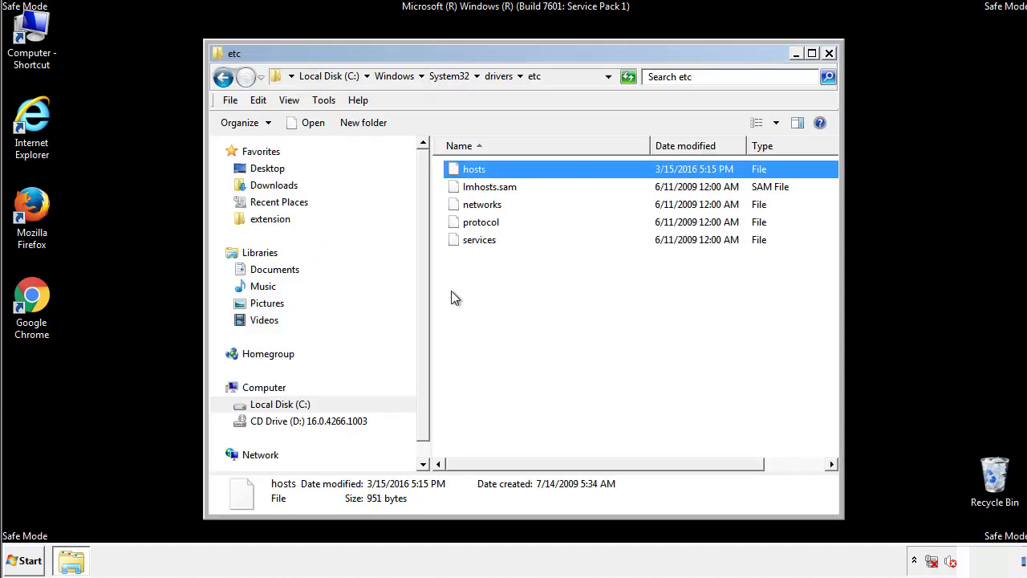
pyautogui.click(829, 54)
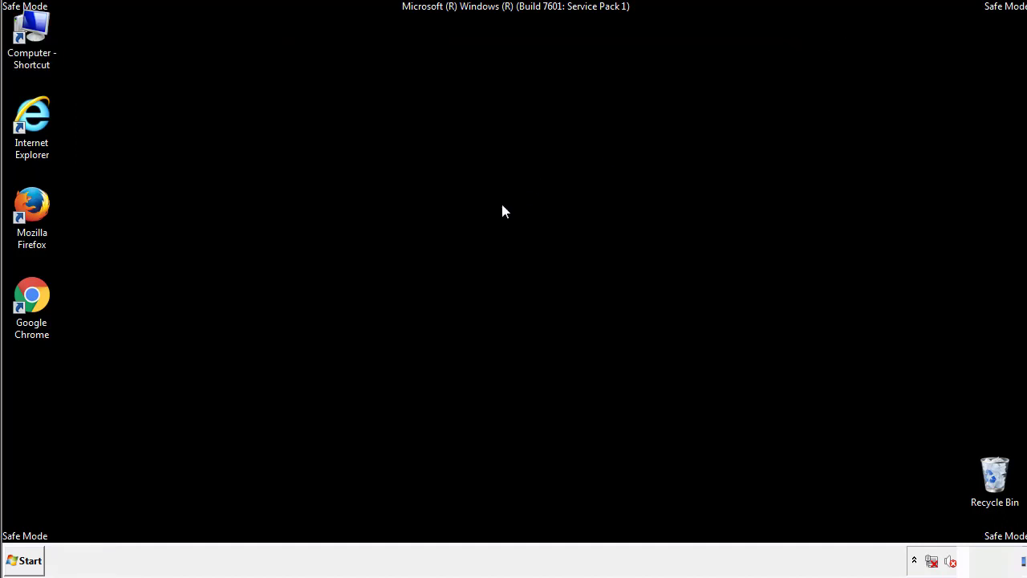
# Open the Startup folder from the Start menu's All Programs list
pyautogui.click(28, 560)
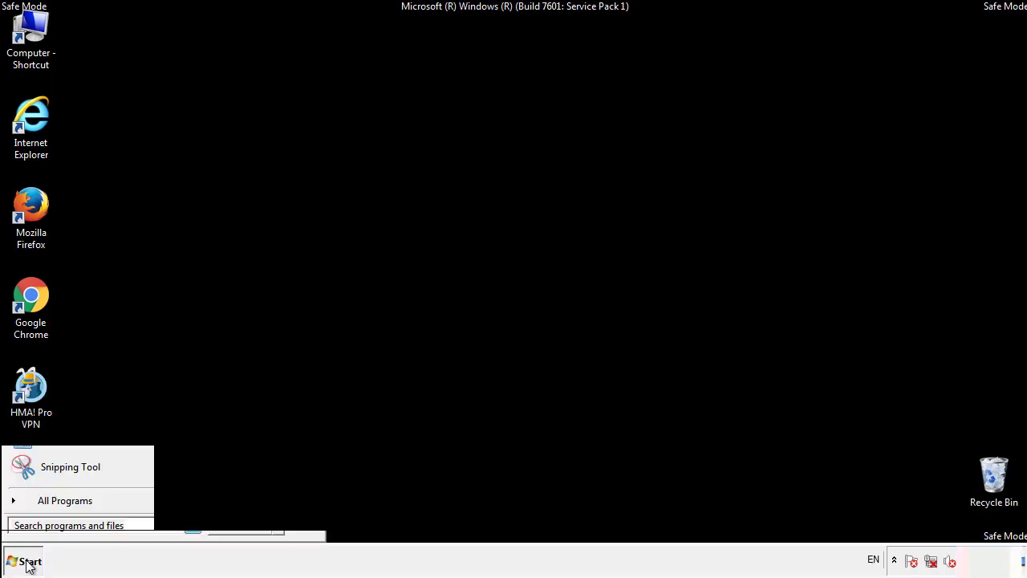
pyautogui.click(46, 507)
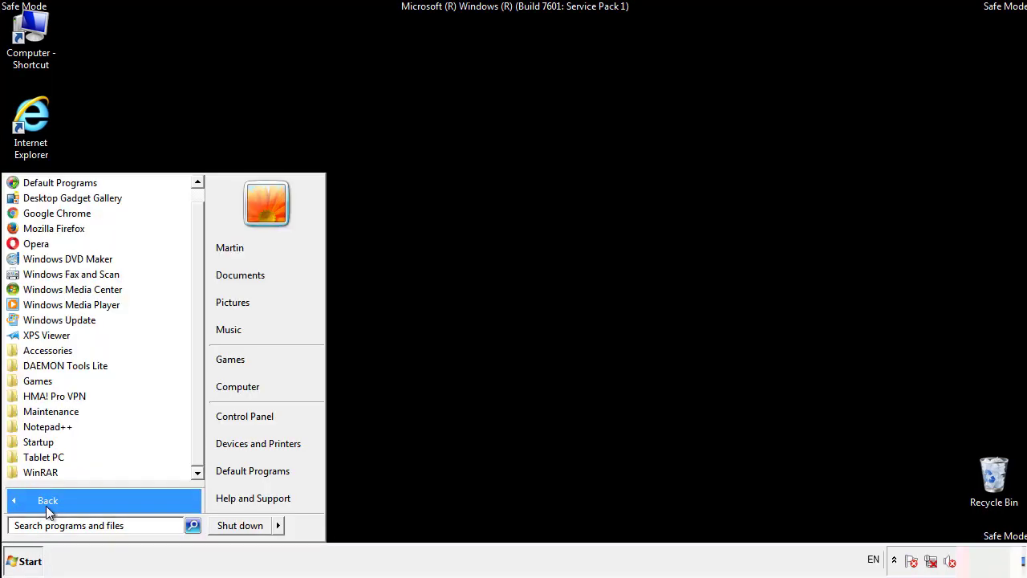
pyautogui.rightClick(39, 440)
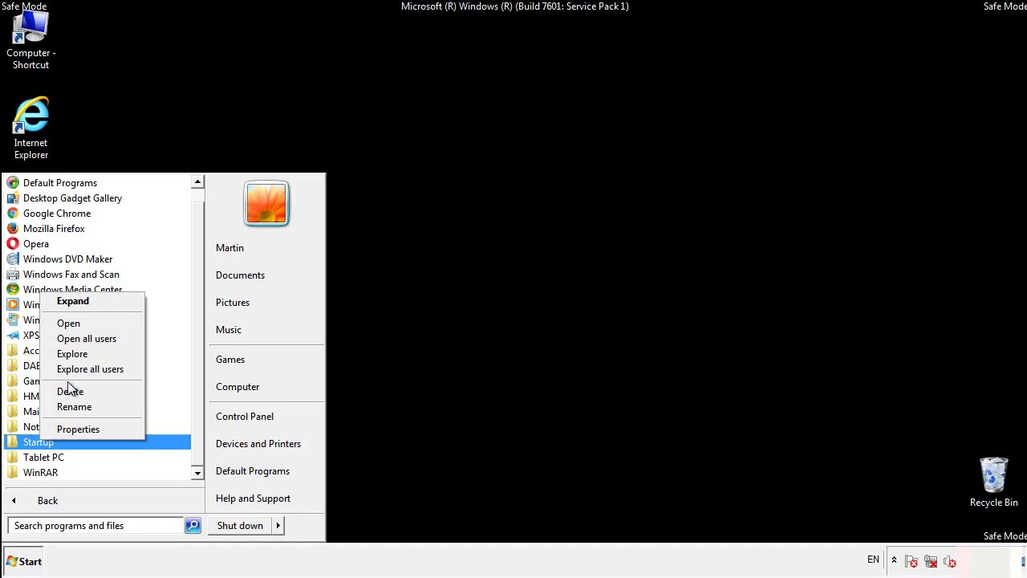
pyautogui.click(78, 322)
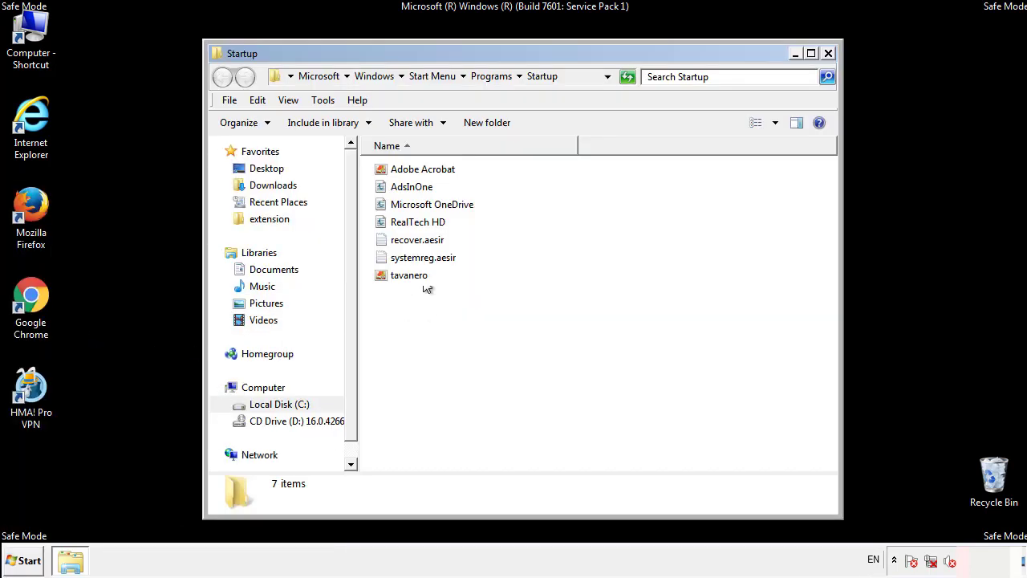
# Delete AdsInOne, recover.aesir, systemreg.aesir and tavanero from Startup, then close the folder
pyautogui.click(418, 191)
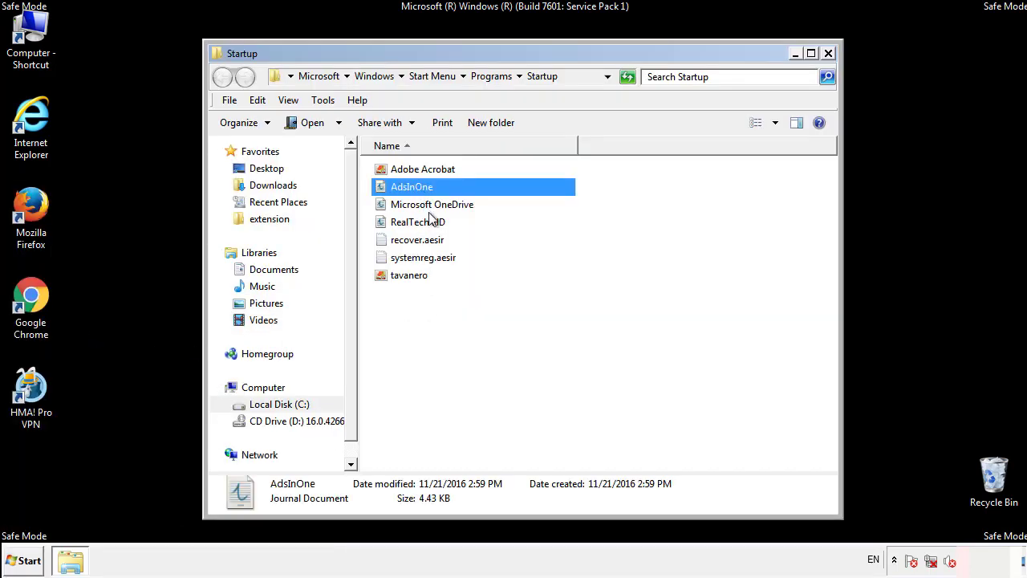
pyautogui.keyDown('ctrl'); pyautogui.click(417, 241); pyautogui.keyUp('ctrl')
pyautogui.keyDown('ctrl'); pyautogui.click(426, 257); pyautogui.keyUp('ctrl')
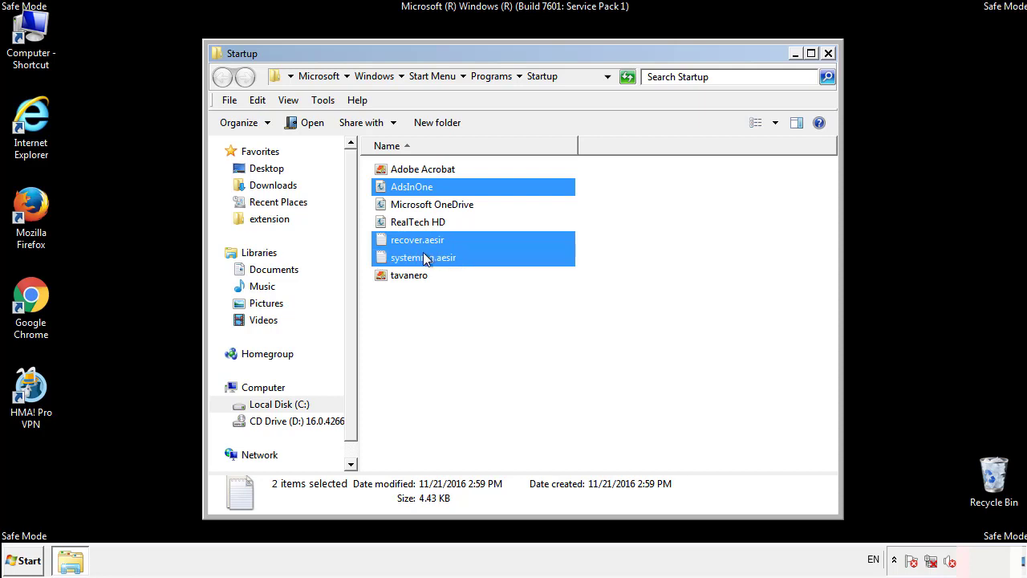
pyautogui.keyDown('ctrl'); pyautogui.click(410, 275); pyautogui.keyUp('ctrl')
pyautogui.rightClick(406, 276)
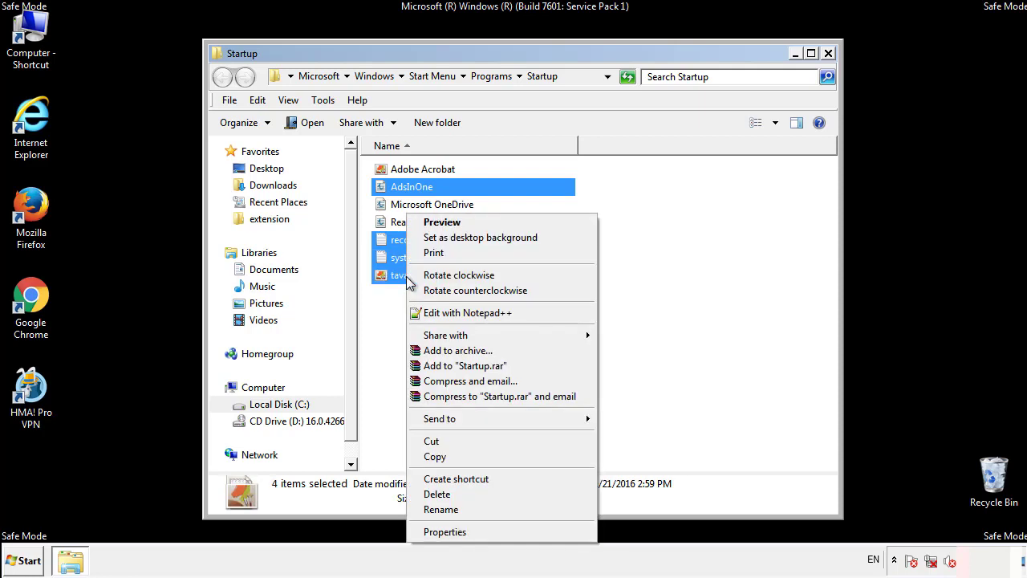
pyautogui.click(434, 492)
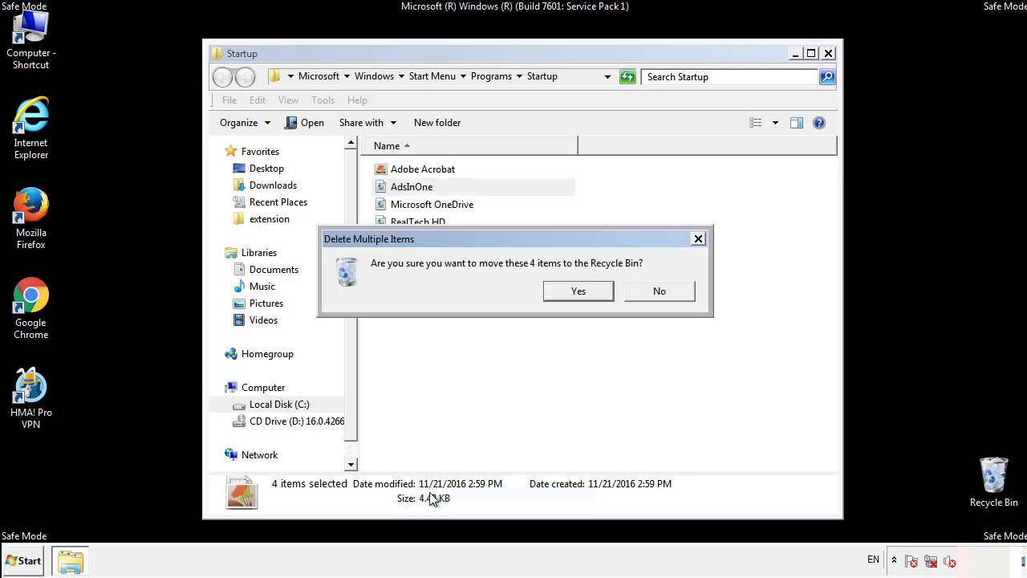
pyautogui.click(564, 293)
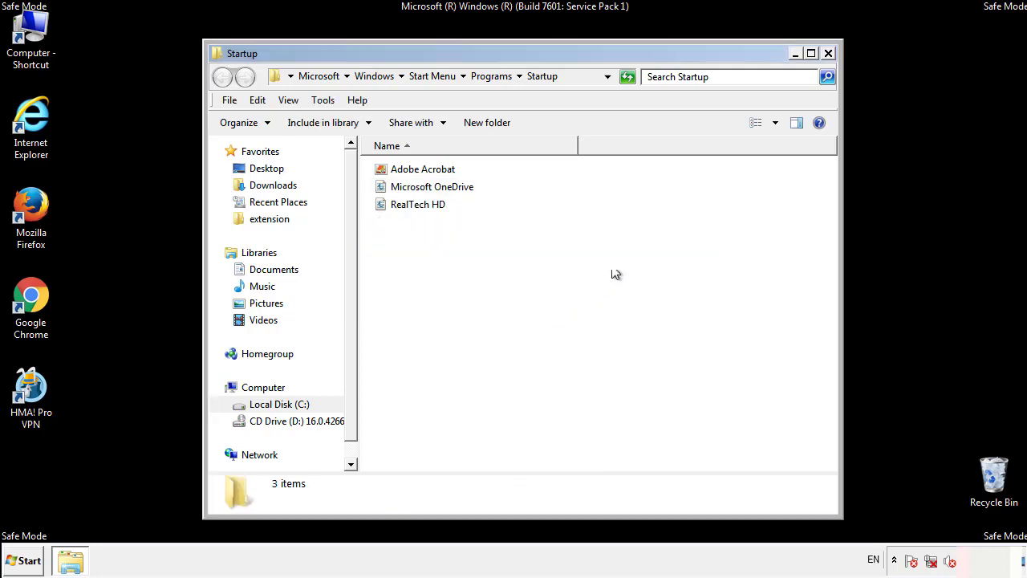
pyautogui.click(830, 62)
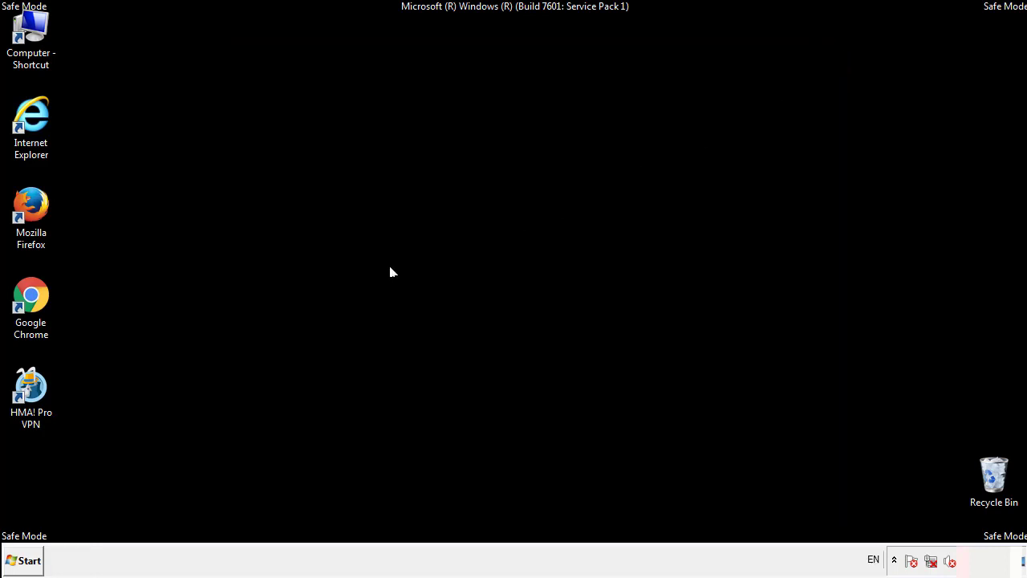
# Launch Registry Editor by searching 'regedit' from the Start menu
pyautogui.click(25, 566)
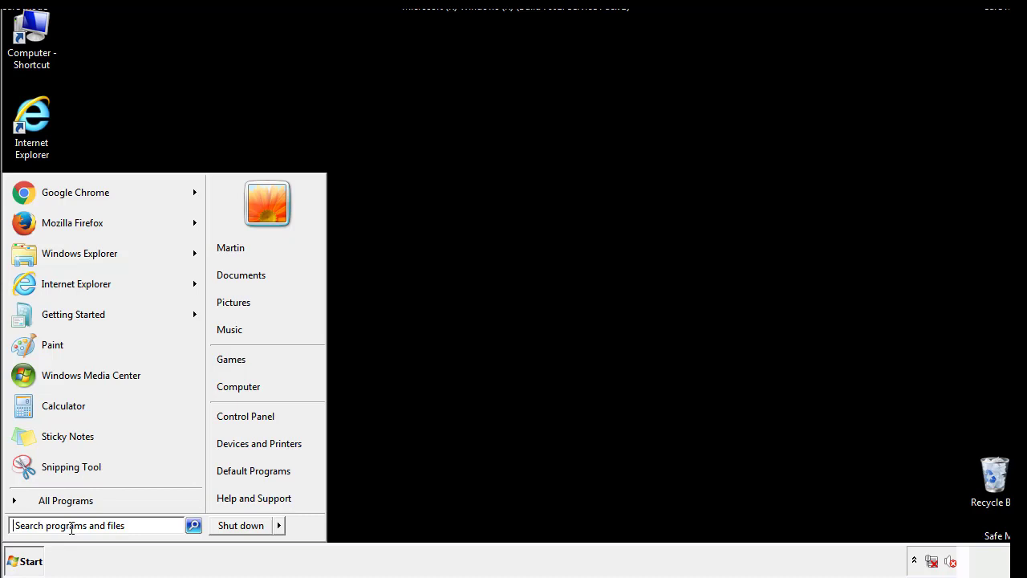
pyautogui.write('reged')
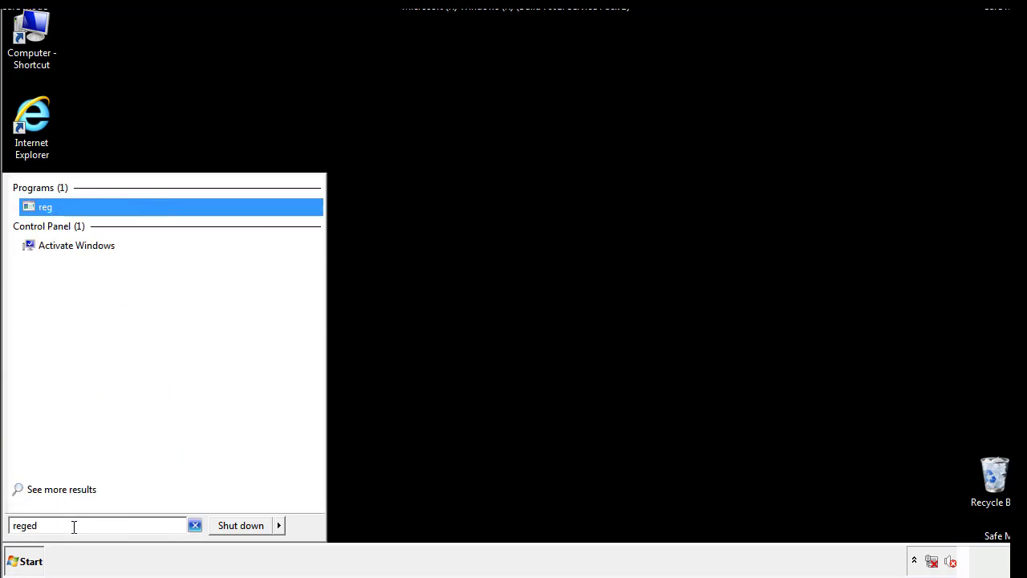
pyautogui.write('it')
pyautogui.press('Return')
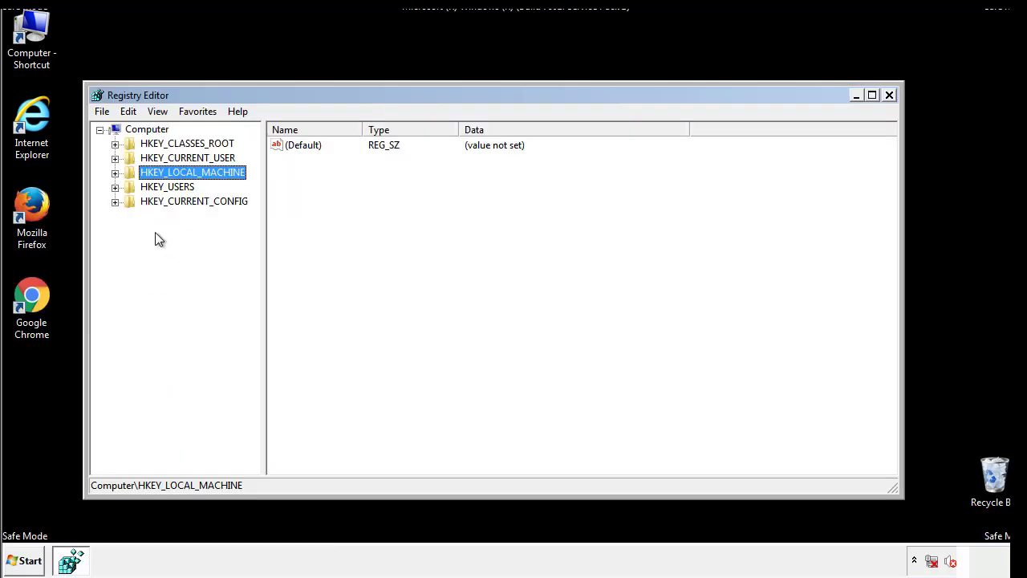
# Expand HKEY_LOCAL_MACHINE\SOFTWARE\Microsoft\Windows\CurrentVersion in the registry tree, down to Run
pyautogui.click(115, 173)
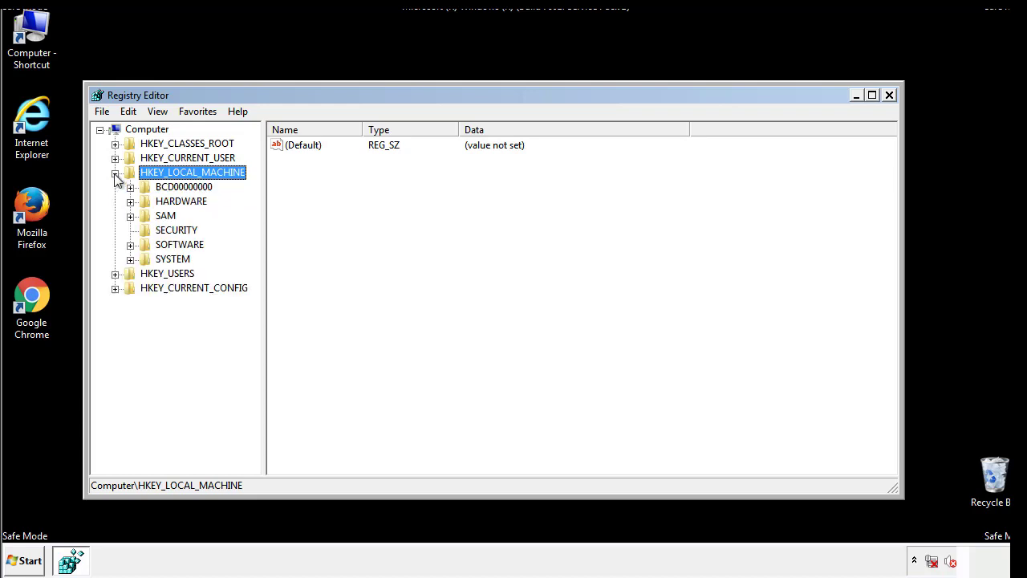
pyautogui.click(129, 245)
pyautogui.moveTo(252, 237); pyautogui.dragTo(254, 265)
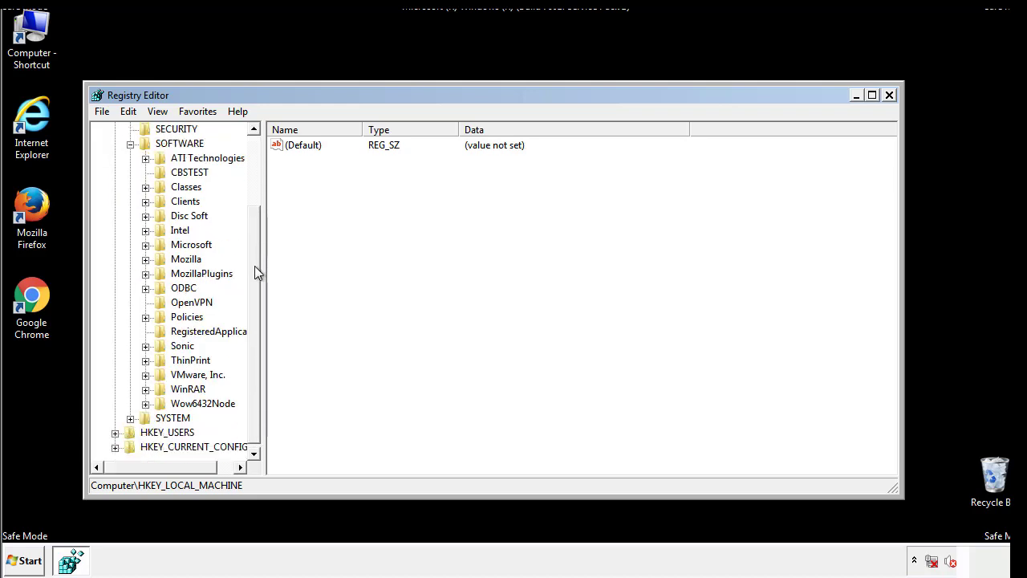
pyautogui.click(145, 245)
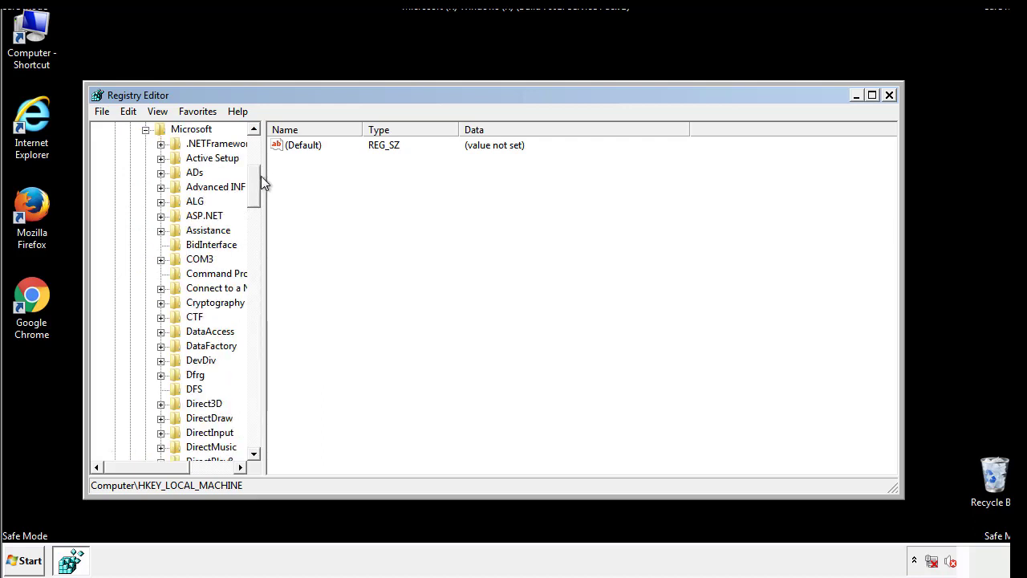
pyautogui.moveTo(253, 197)
pyautogui.mouseDown()
pyautogui.moveTo(252, 423)
pyautogui.moveTo(253, 411)
pyautogui.mouseUp()
pyautogui.click(161, 244)
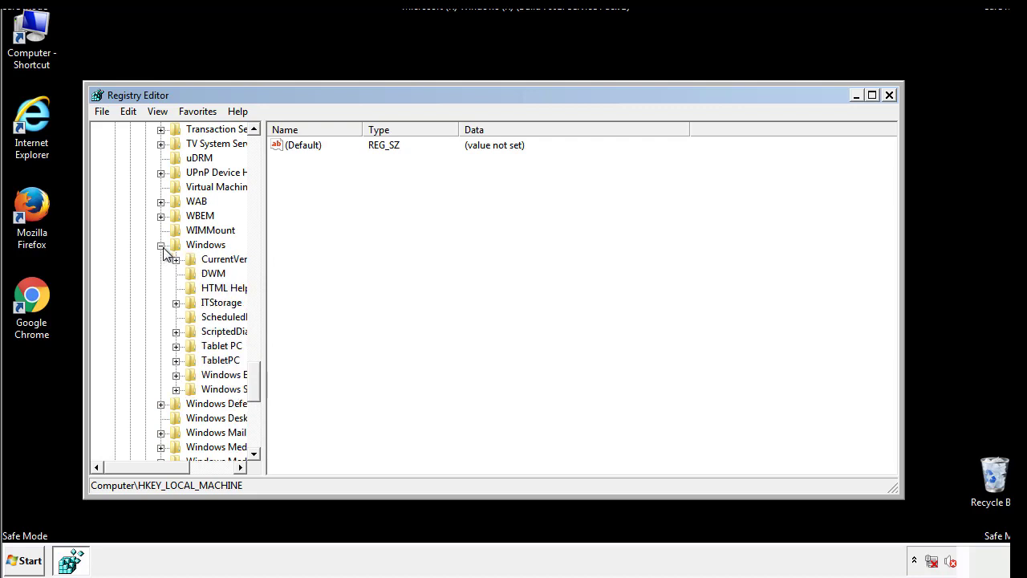
pyautogui.moveTo(140, 468); pyautogui.dragTo(164, 471)
pyautogui.click(134, 259)
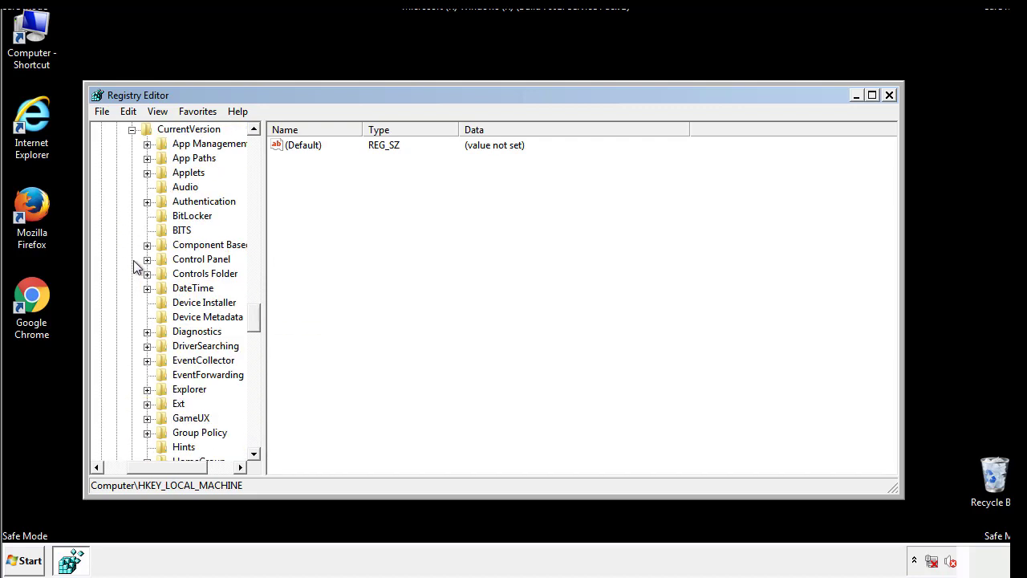
pyautogui.moveTo(260, 317)
pyautogui.mouseDown()
pyautogui.moveTo(256, 378)
pyautogui.moveTo(252, 367)
pyautogui.mouseUp()
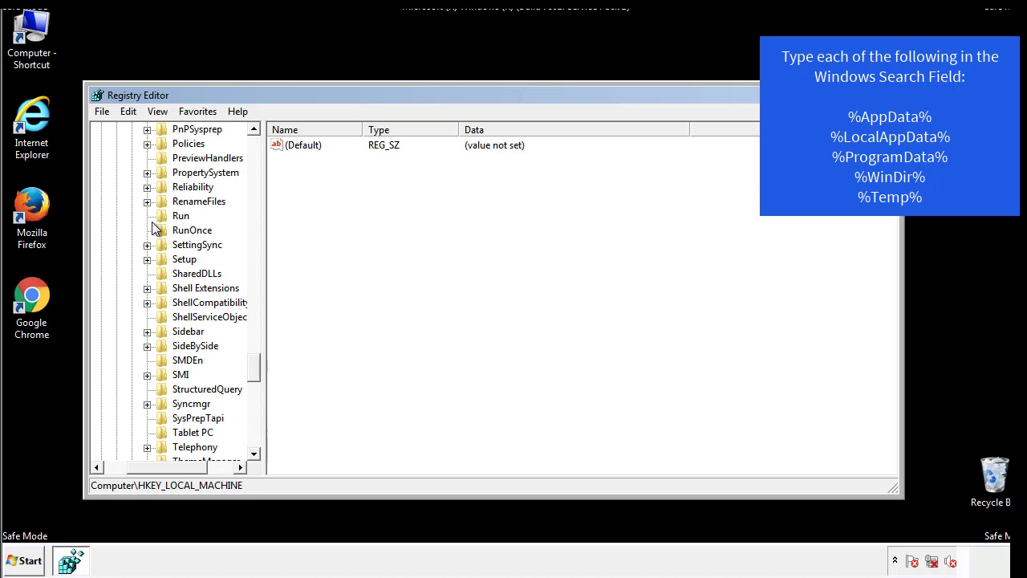
# Delete the tappi.loc value from the HKLM Run key and scroll the tree back up
pyautogui.click(168, 215)
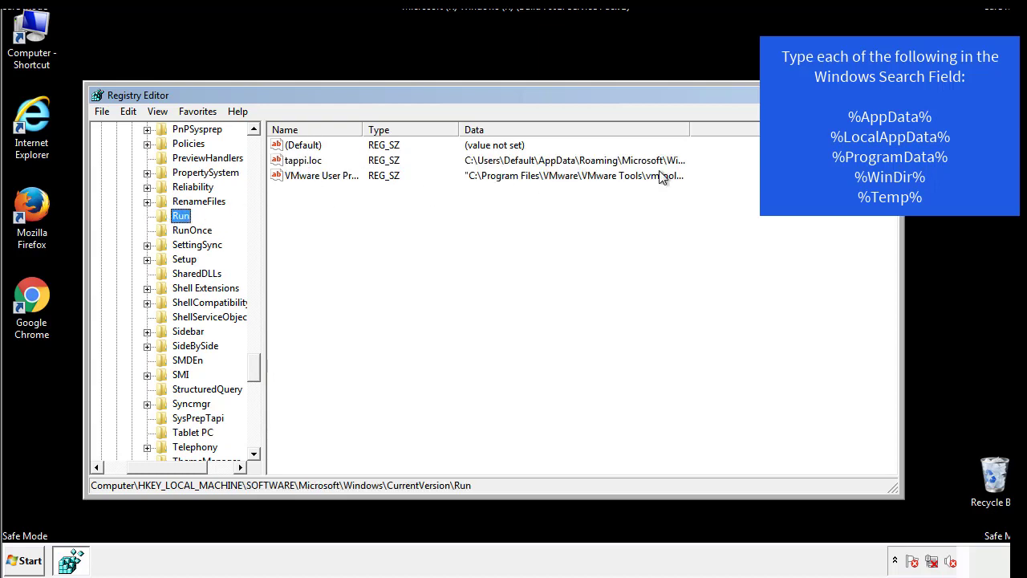
pyautogui.click(303, 162)
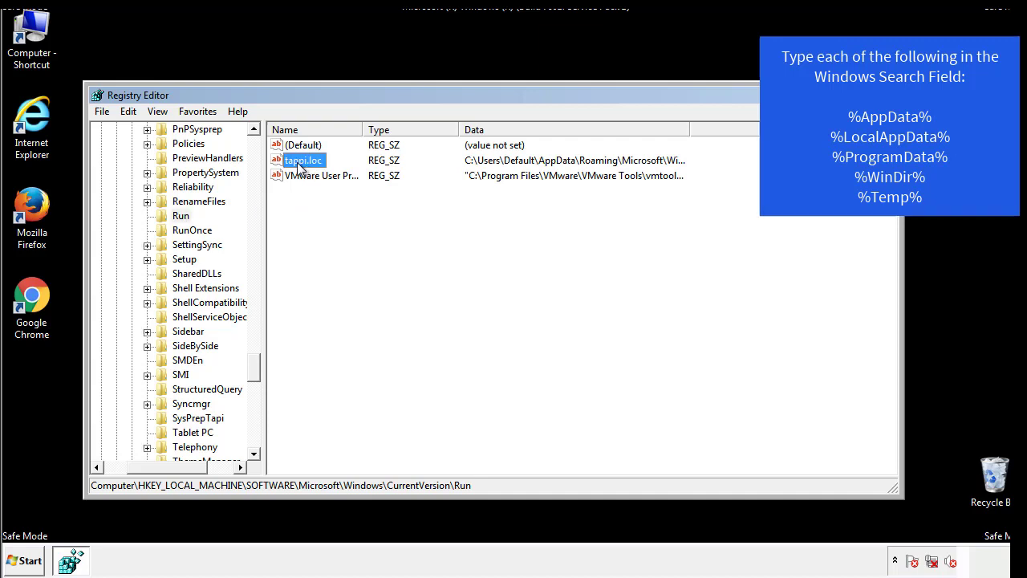
pyautogui.rightClick(296, 161)
pyautogui.click(321, 209)
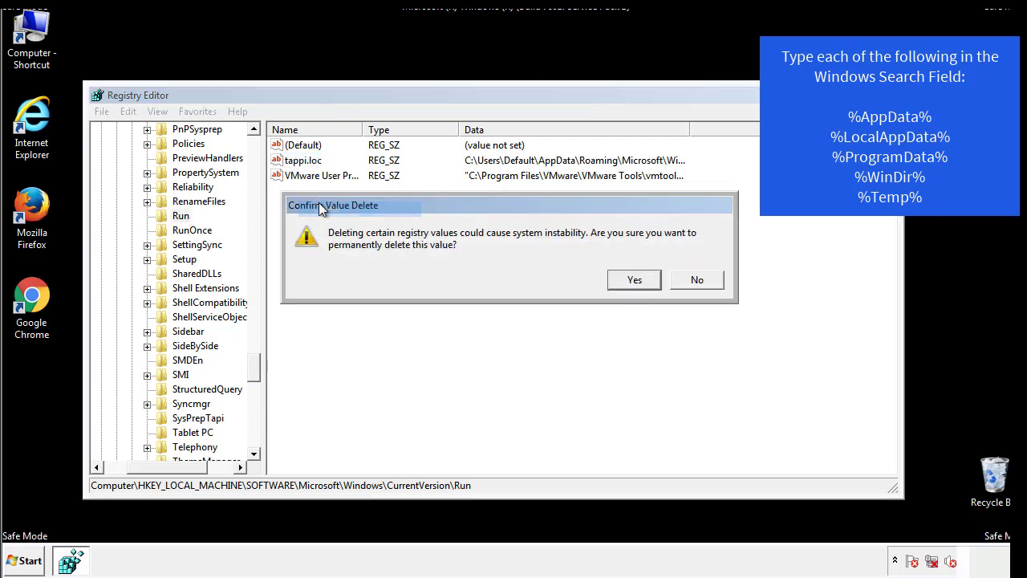
pyautogui.click(624, 283)
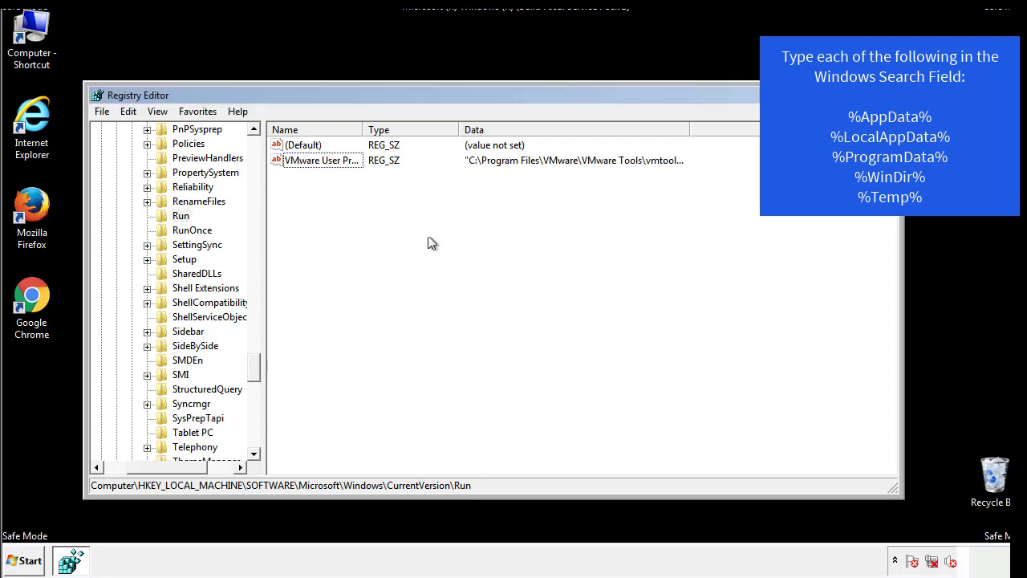
pyautogui.moveTo(253, 369); pyautogui.dragTo(253, 438)
pyautogui.moveTo(173, 469); pyautogui.dragTo(126, 479)
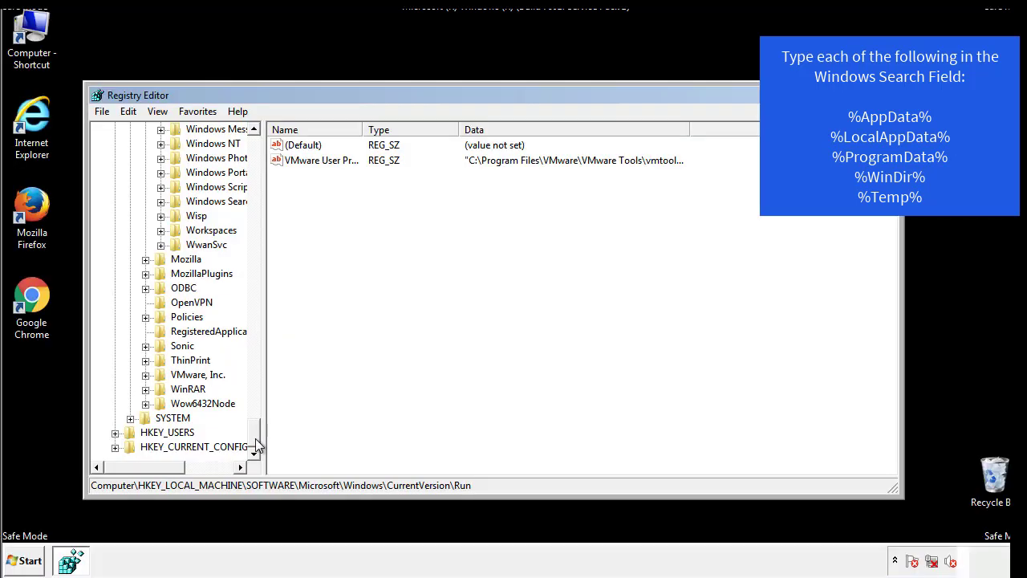
pyautogui.moveTo(255, 441); pyautogui.dragTo(258, 154)
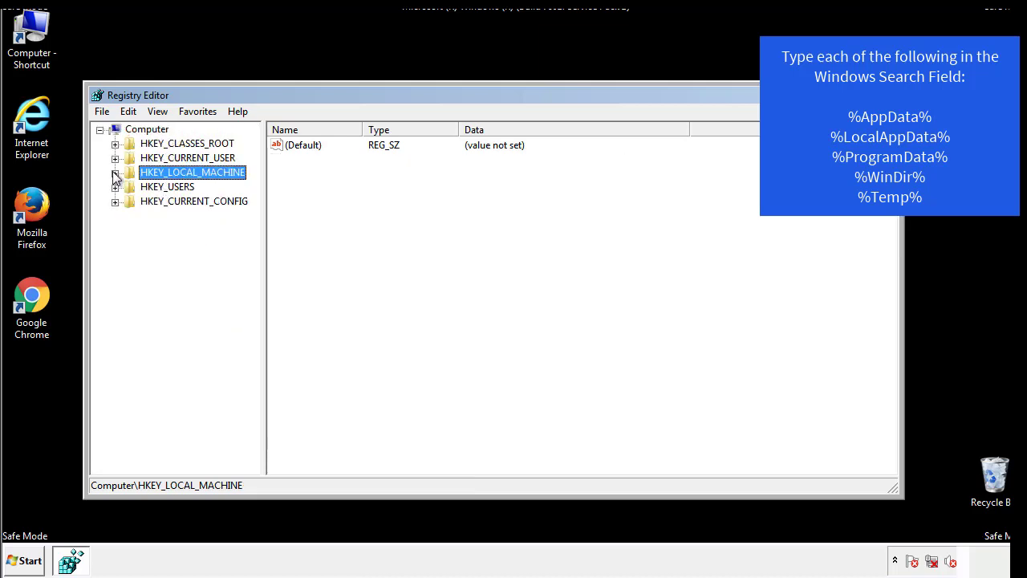
# Expand HKEY_CURRENT_USER's CurrentVersion Run key and review its values, finding only DAEMON Tools Lite
pyautogui.click(115, 173)
pyautogui.click(115, 158)
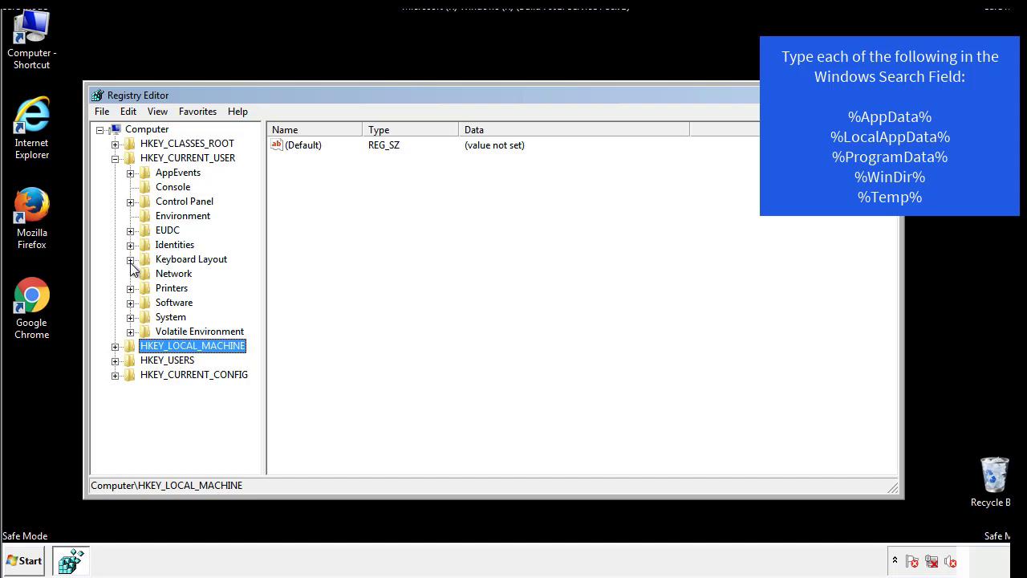
pyautogui.click(130, 303)
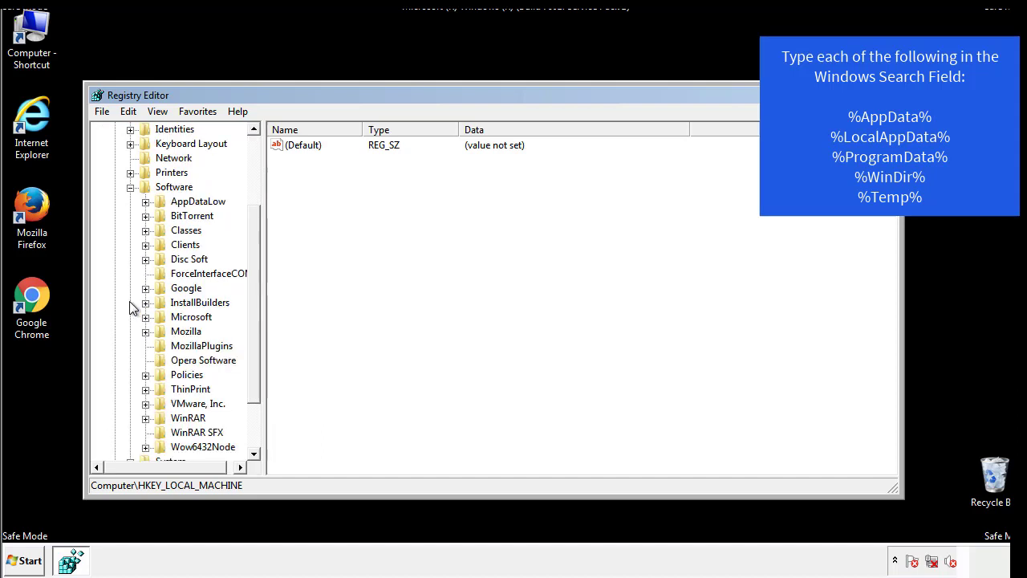
pyautogui.moveTo(251, 293); pyautogui.dragTo(254, 313)
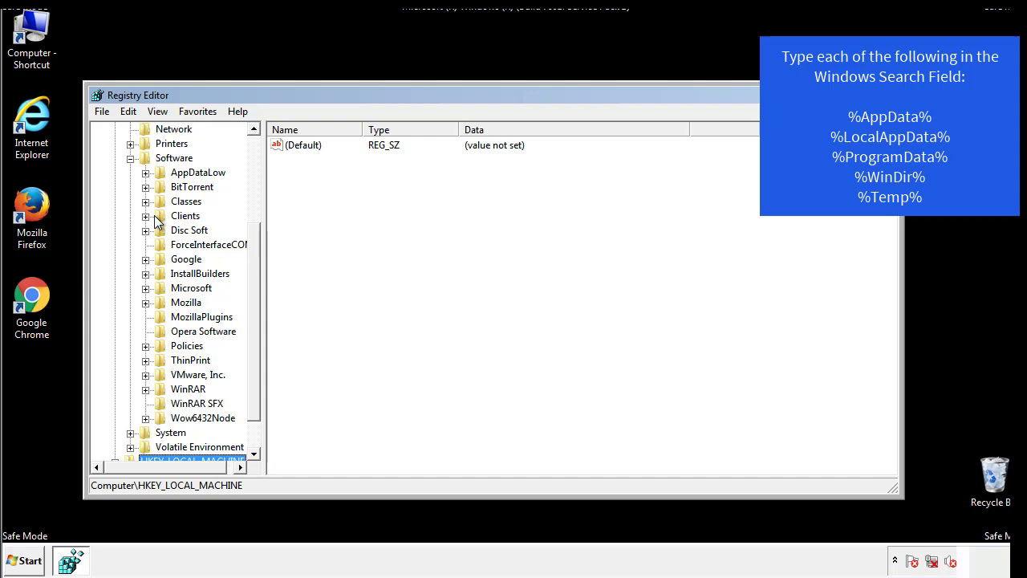
pyautogui.click(145, 289)
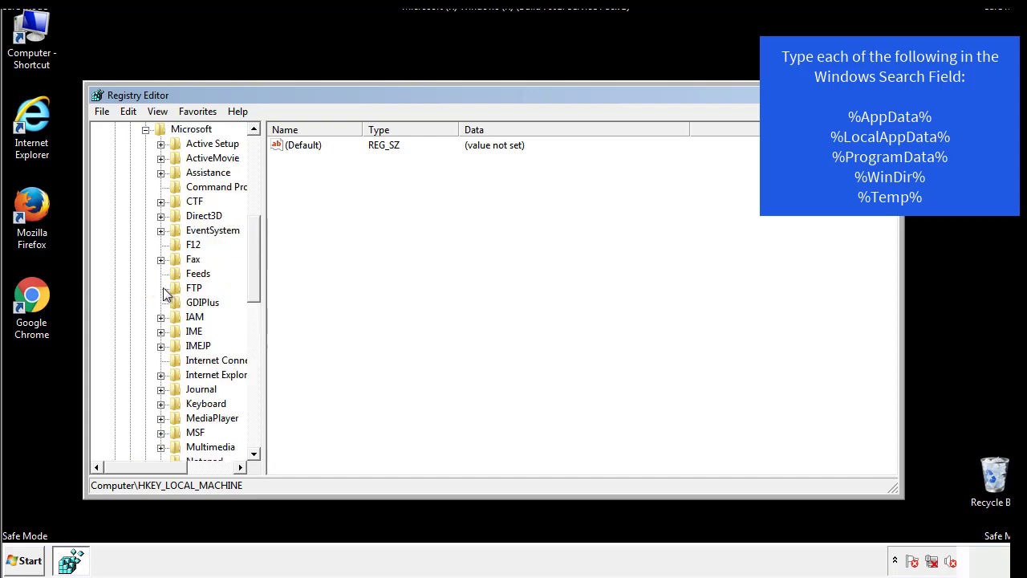
pyautogui.moveTo(252, 234); pyautogui.dragTo(253, 334)
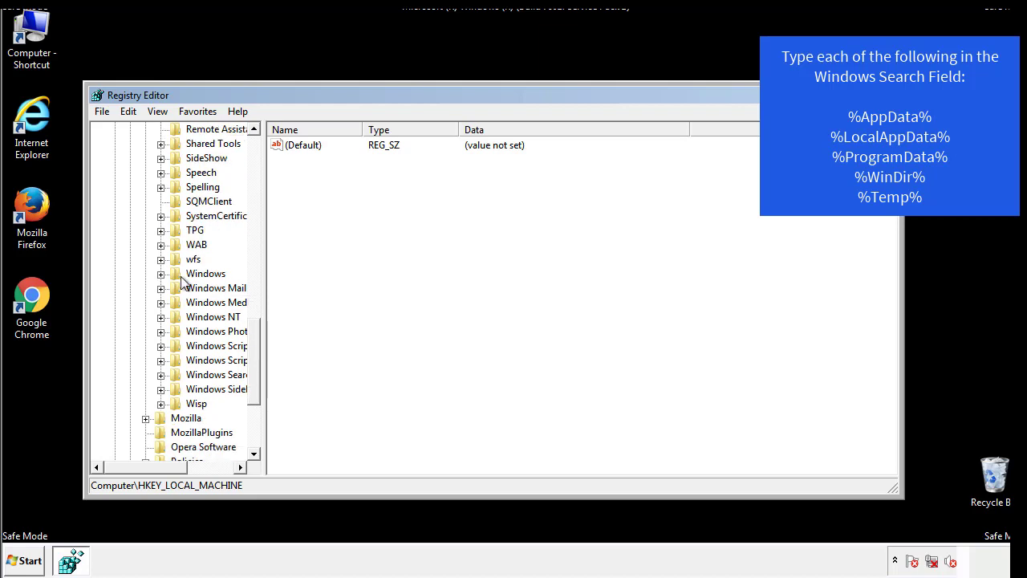
pyautogui.click(160, 274)
pyautogui.click(176, 289)
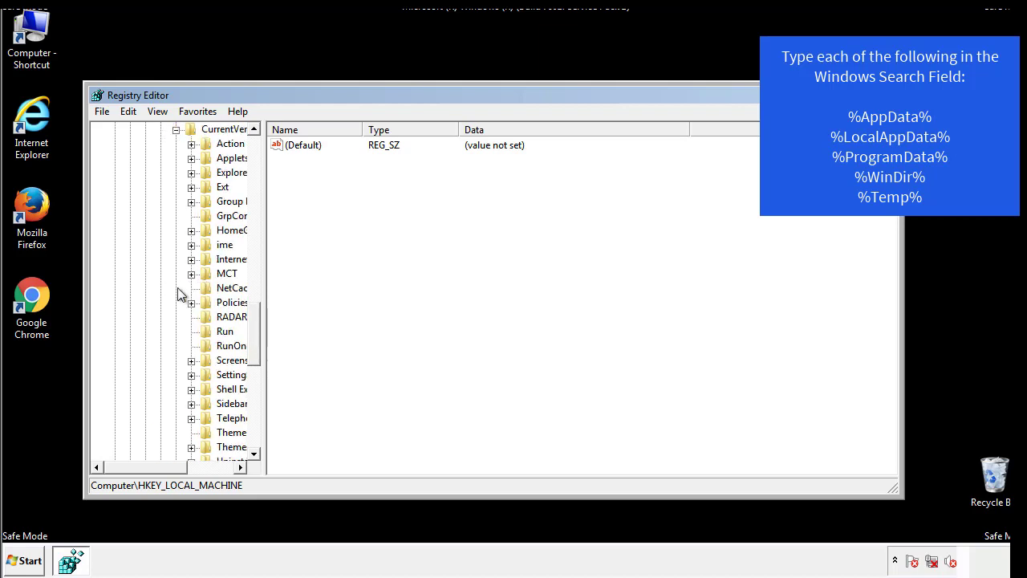
pyautogui.moveTo(157, 467); pyautogui.dragTo(181, 467)
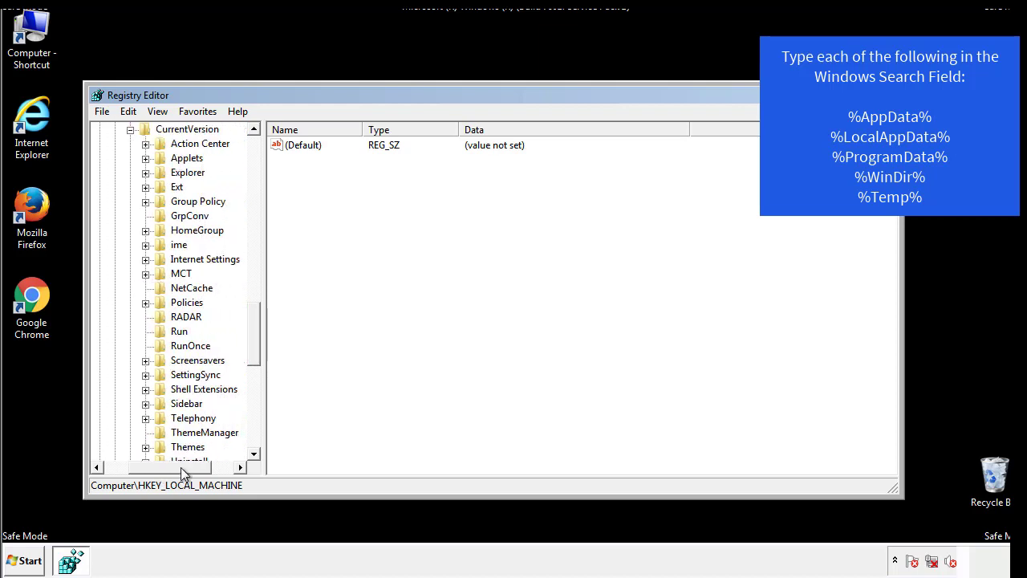
pyautogui.click(178, 331)
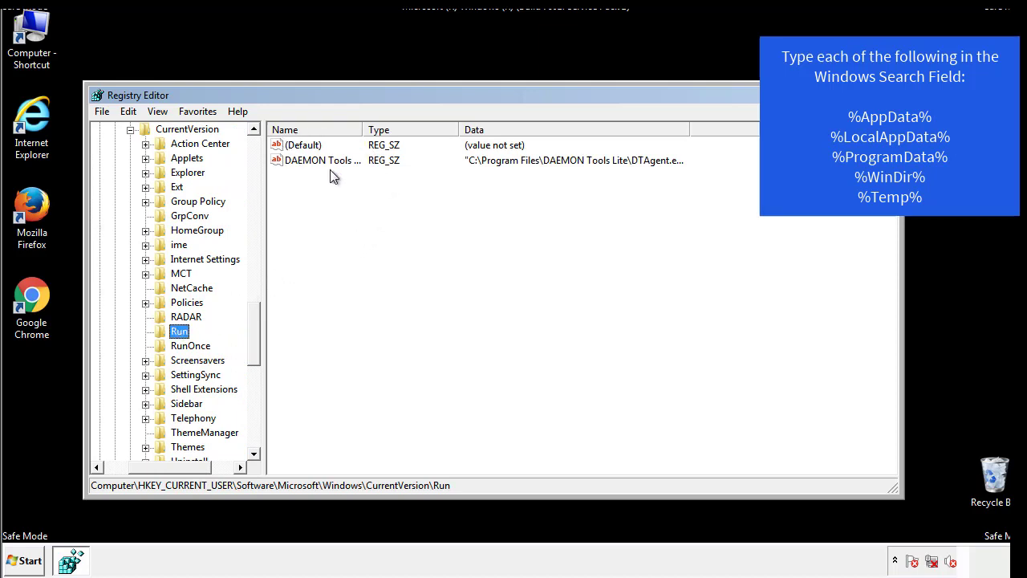
pyautogui.click(440, 189)
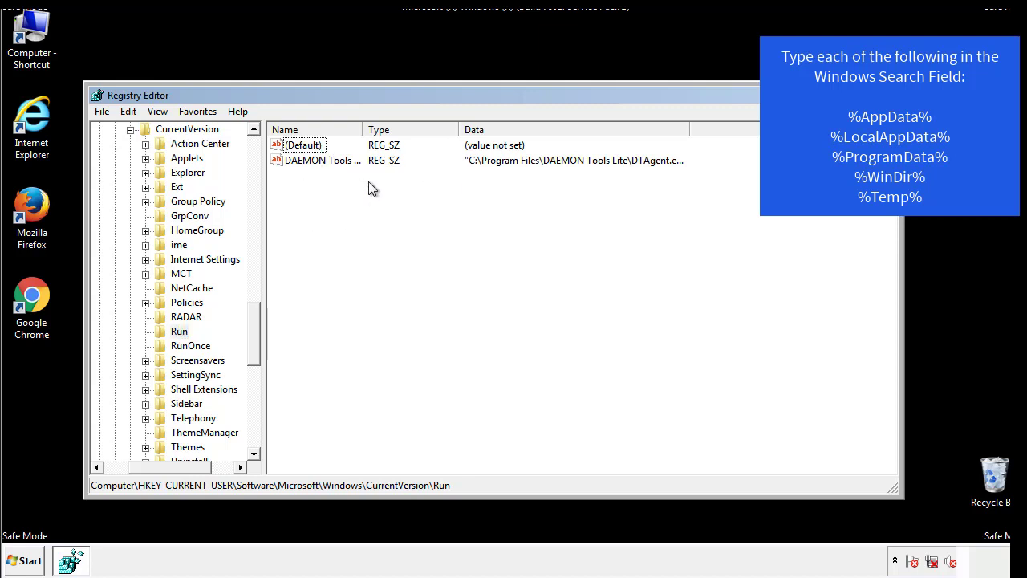
# Collapse the HKCU Windows key and scroll the tree back to the top
pyautogui.moveTo(170, 464); pyautogui.dragTo(150, 466)
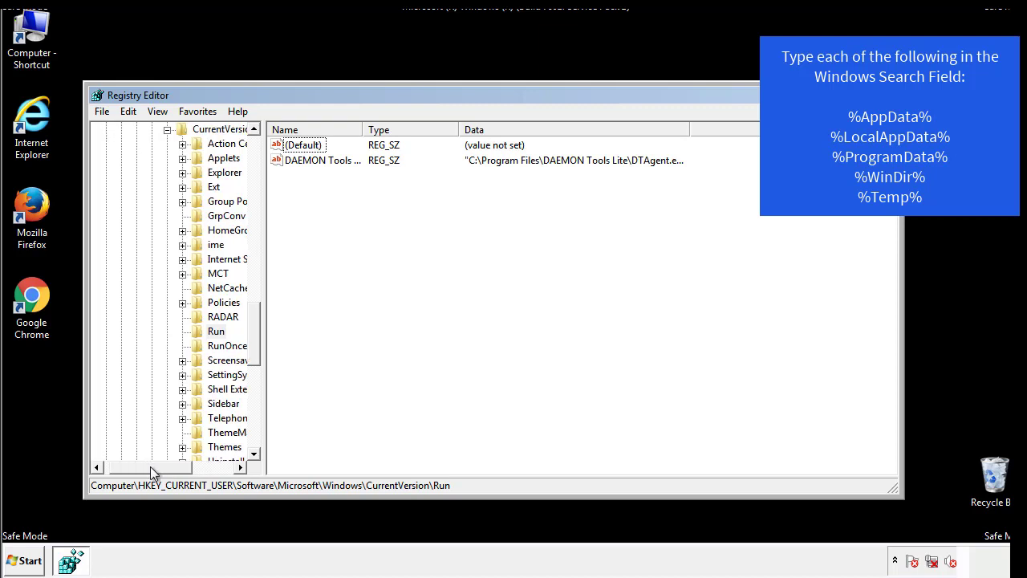
pyautogui.moveTo(259, 348); pyautogui.dragTo(253, 335)
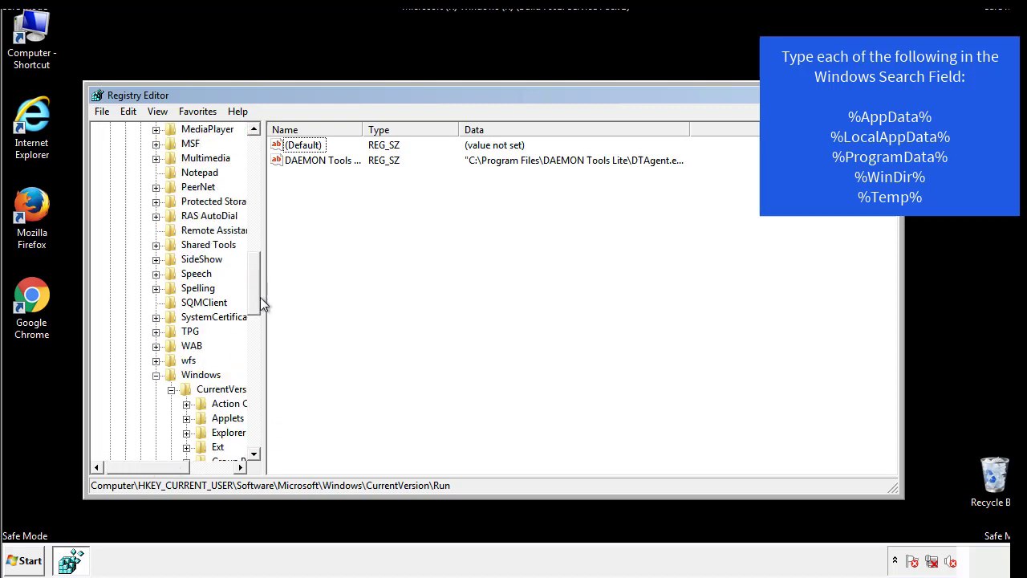
pyautogui.click(158, 376)
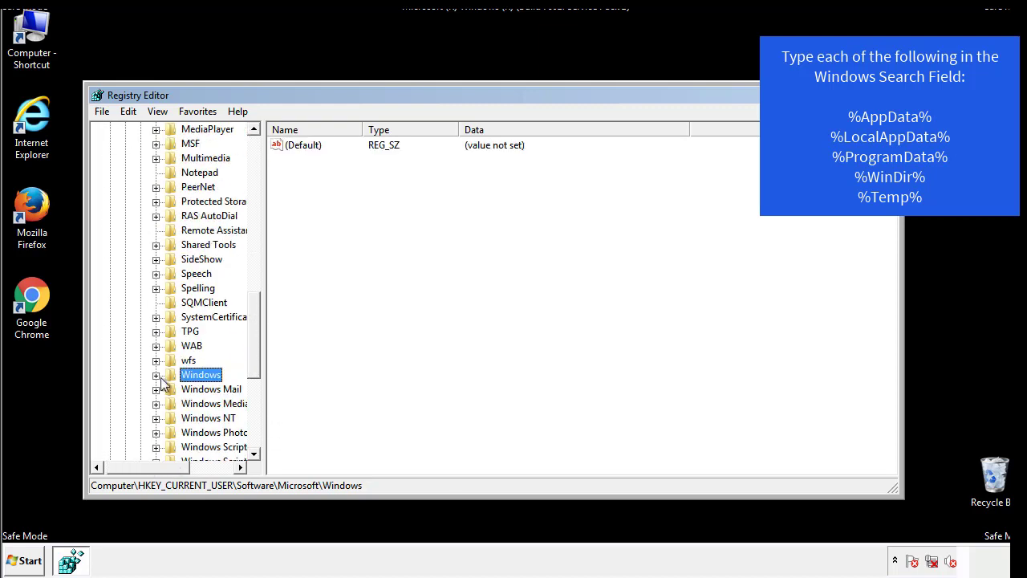
pyautogui.moveTo(258, 357); pyautogui.dragTo(258, 198)
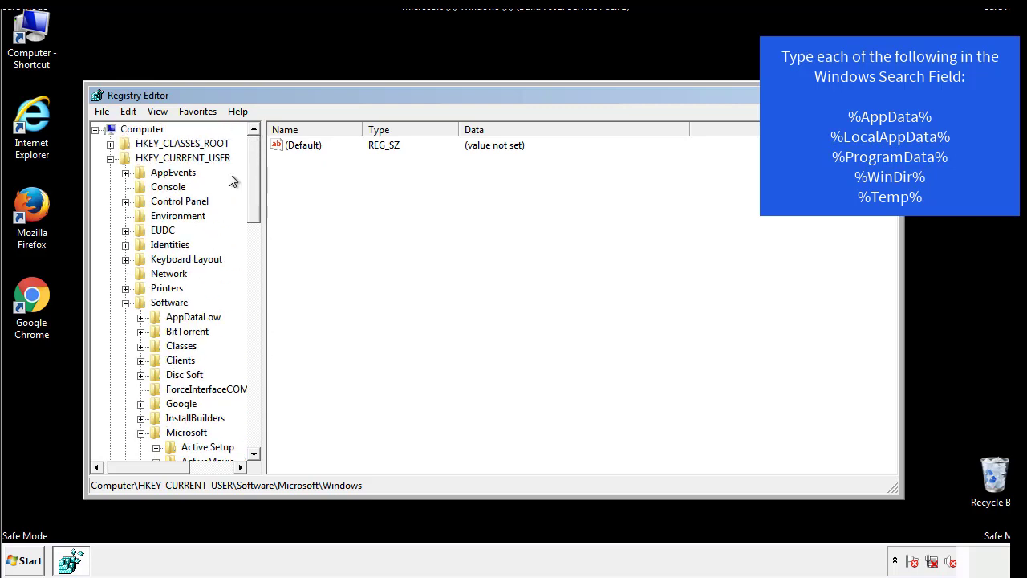
# Search the registry for %temp% with Edit > Find
pyautogui.click(130, 112)
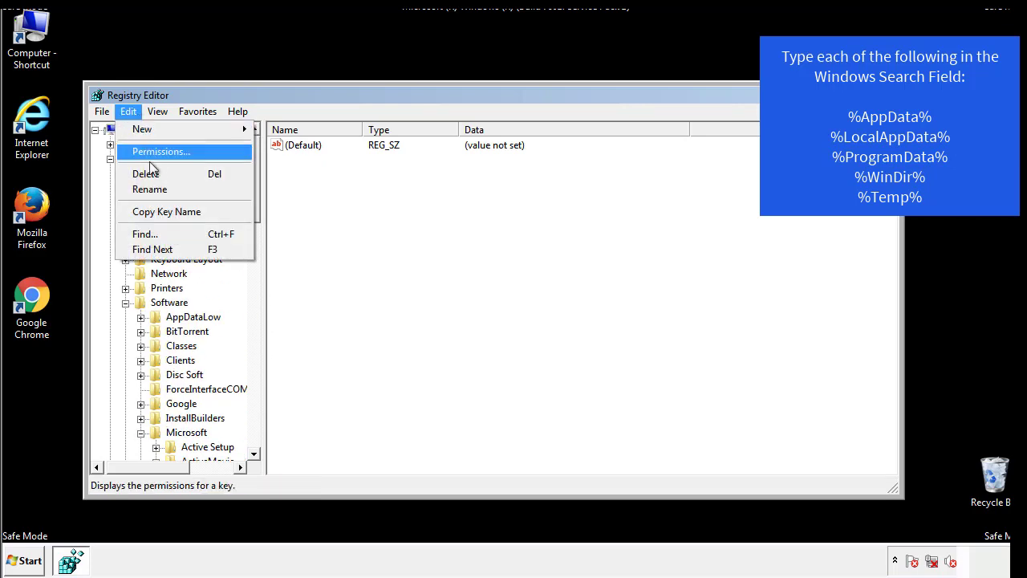
pyautogui.click(142, 234)
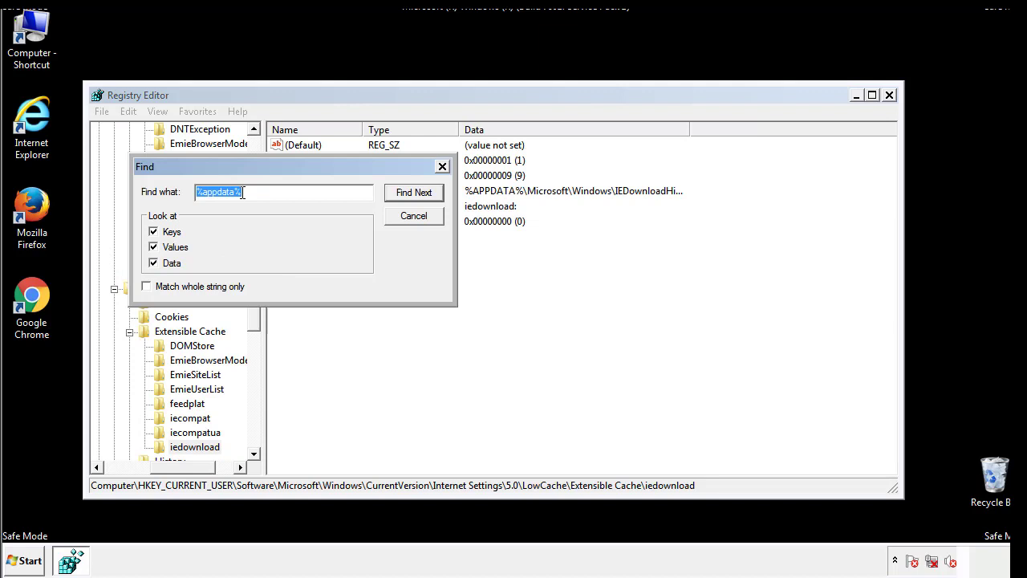
pyautogui.write('%t')
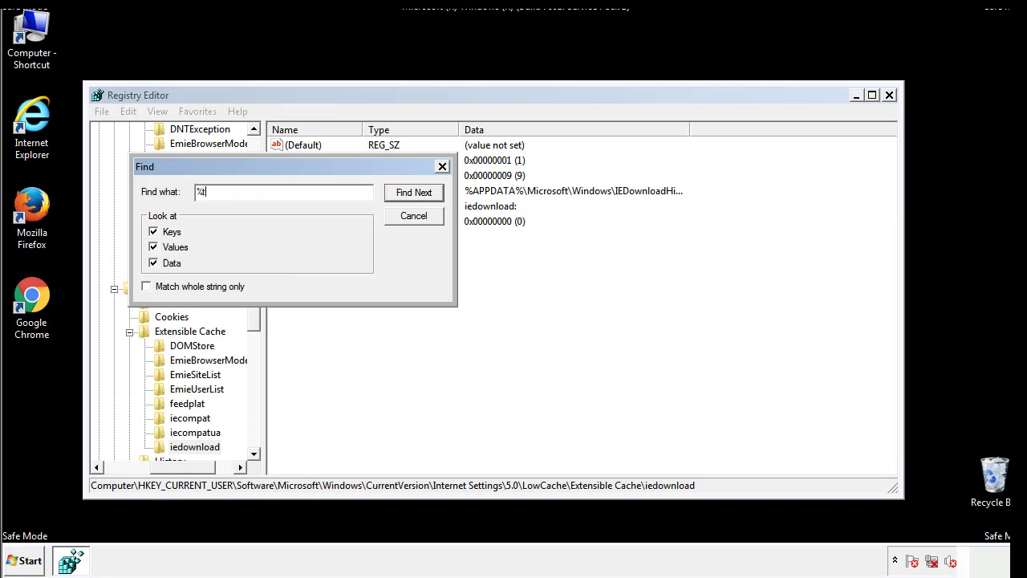
pyautogui.write('emp%')
pyautogui.press('Return')
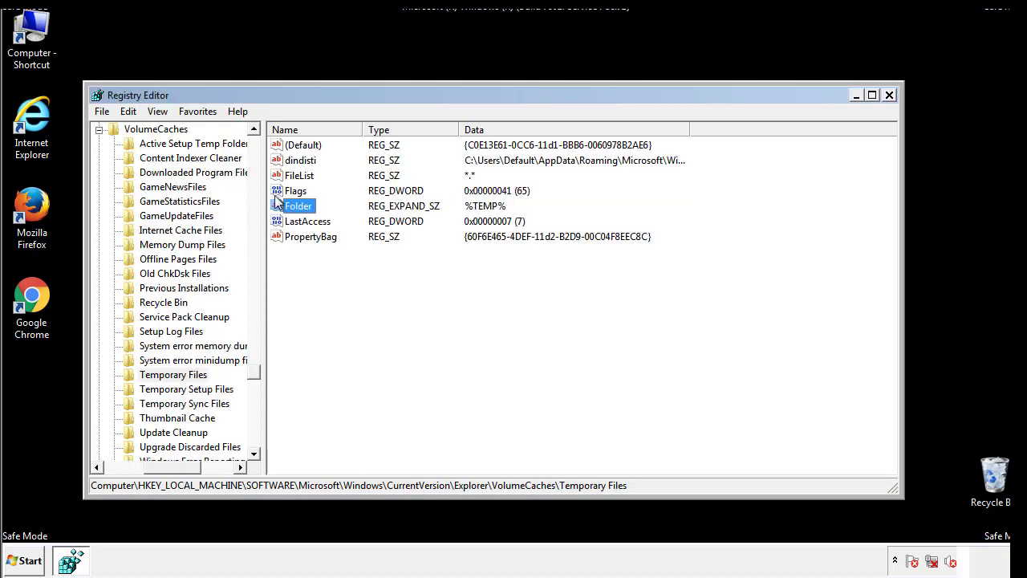
# Delete every value in the VolumeCaches Temporary Files key, leaving only (Default)
pyautogui.click(421, 281)
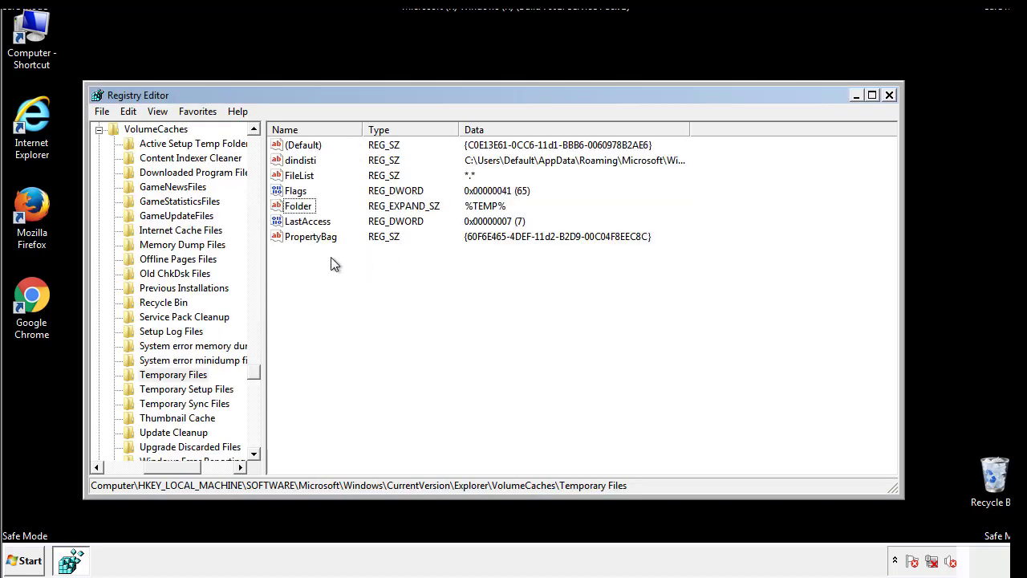
pyautogui.moveTo(329, 257)
pyautogui.mouseDown()
pyautogui.moveTo(303, 230)
pyautogui.moveTo(289, 145)
pyautogui.mouseUp()
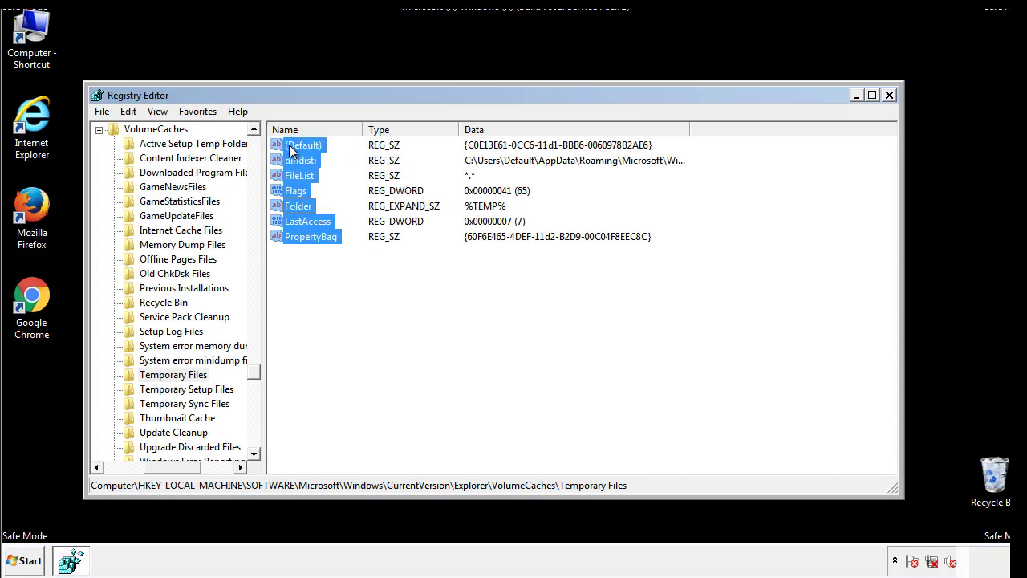
pyautogui.rightClick(290, 145)
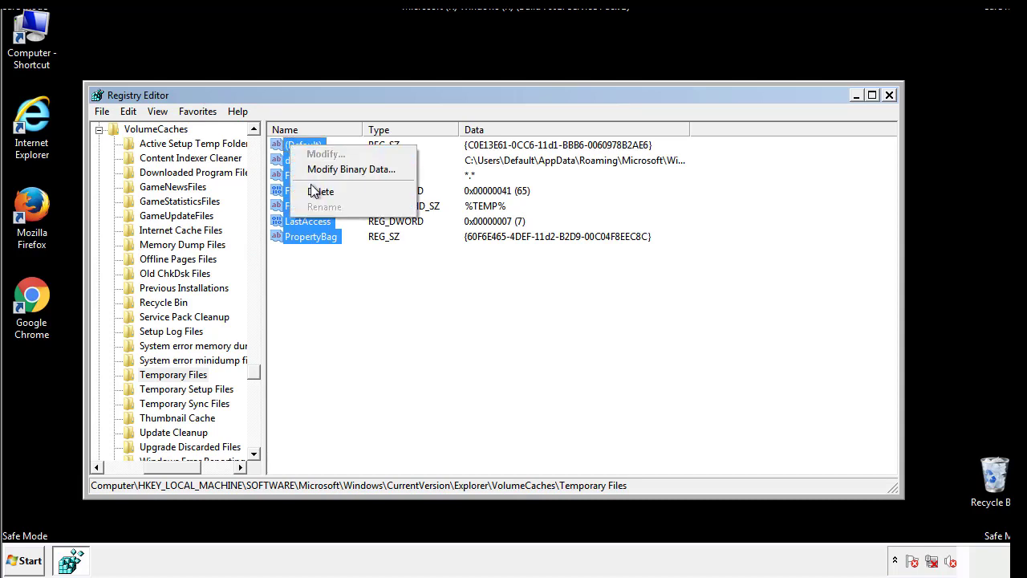
pyautogui.click(316, 191)
pyautogui.click(653, 278)
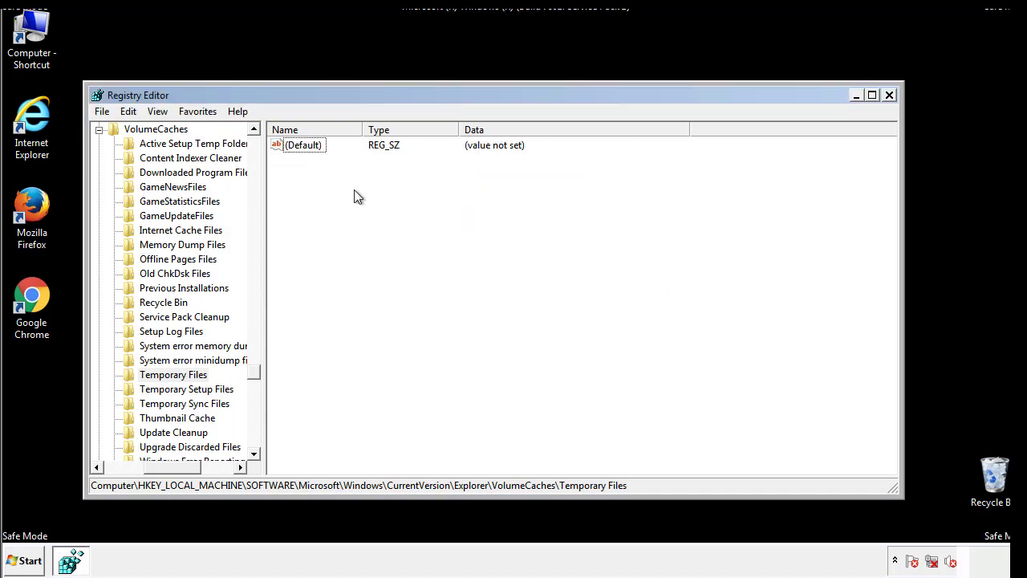
# Close Registry Editor and launch System Configuration (msconfig) from the Start search
pyautogui.click(891, 96)
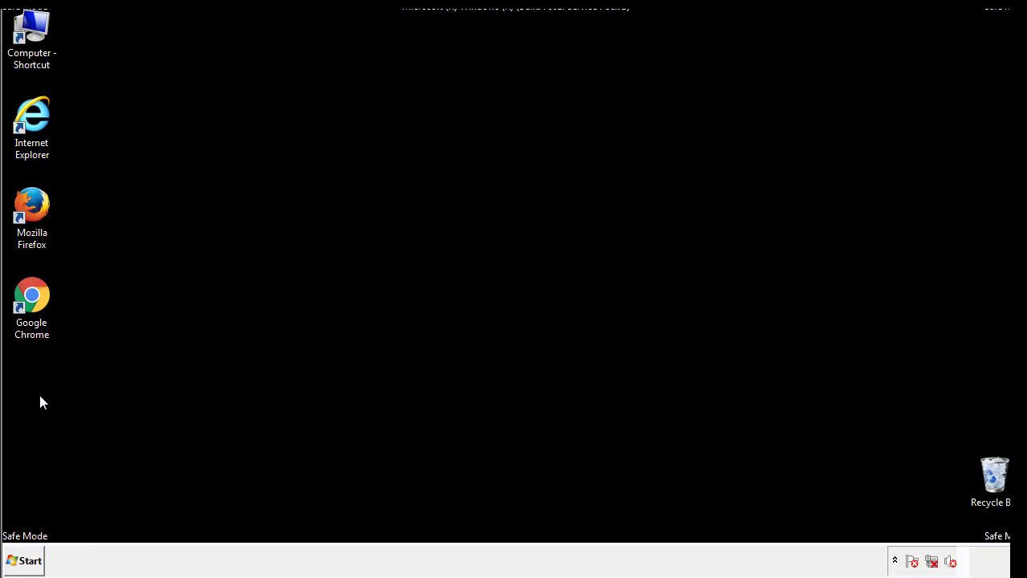
pyautogui.click(19, 561)
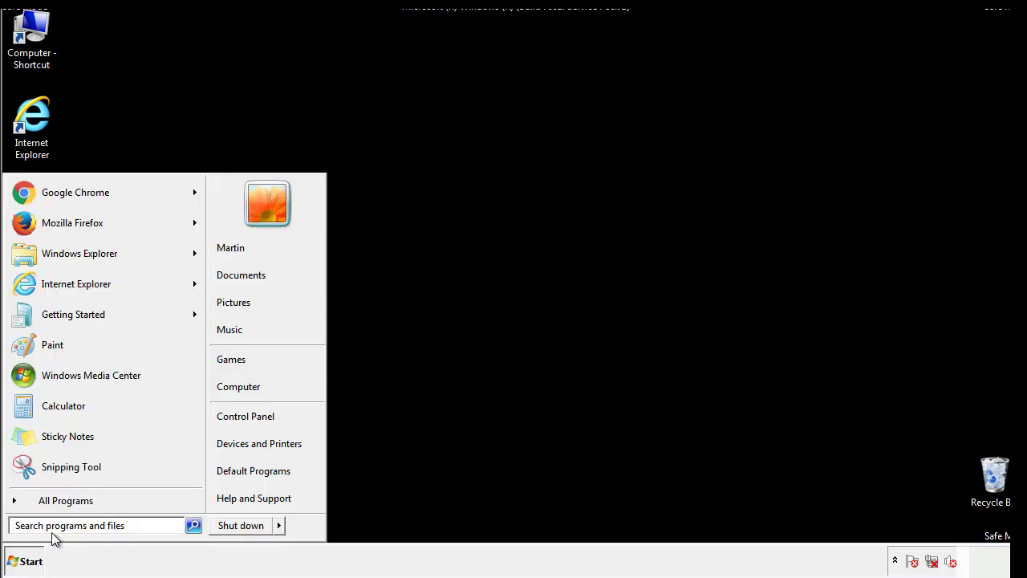
pyautogui.write('mscon')
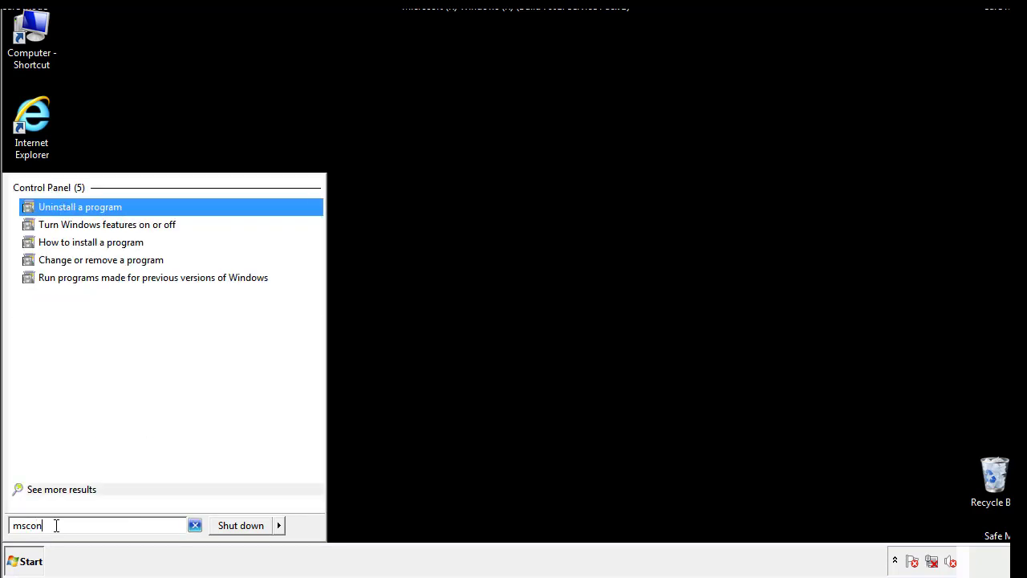
pyautogui.write('fig')
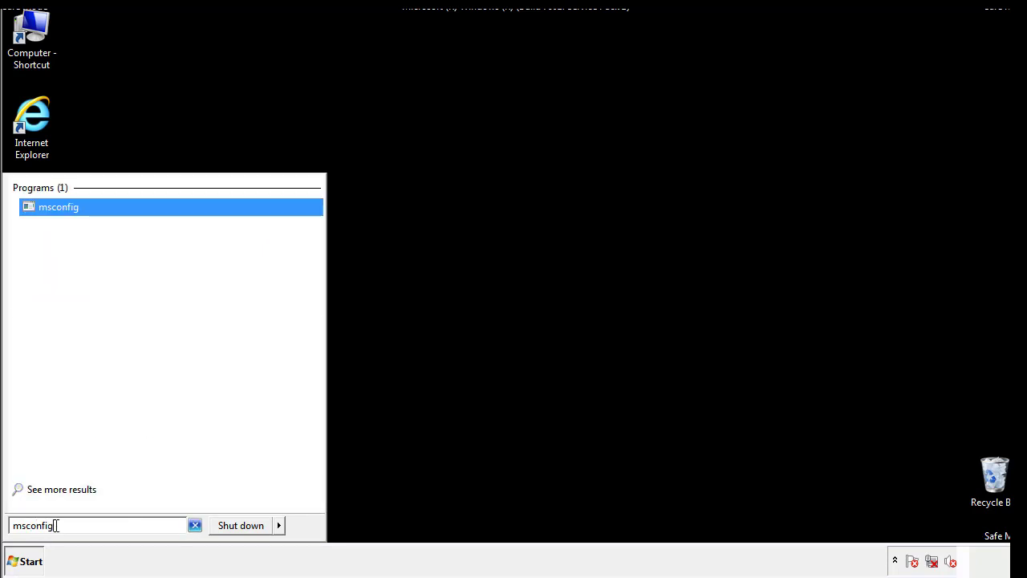
pyautogui.press('Return')
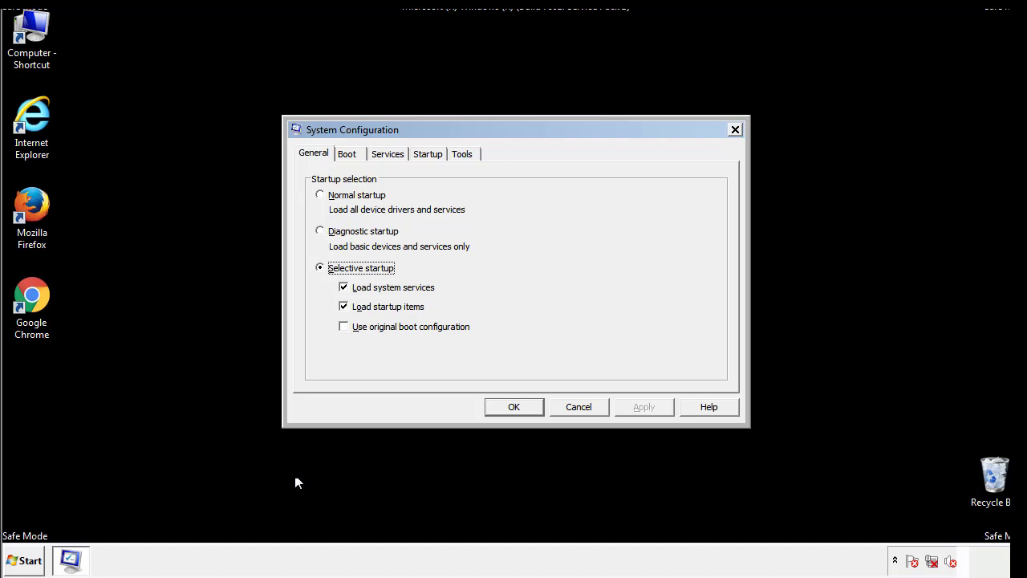
# Clear the Safe boot option on the Boot tab, apply it, and restart immediately
pyautogui.click(349, 153)
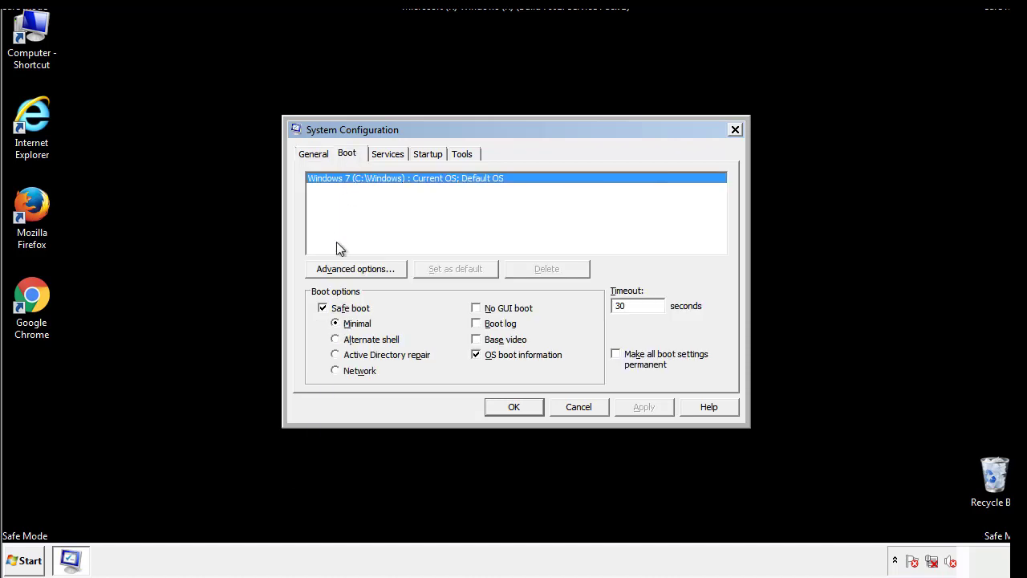
pyautogui.click(325, 310)
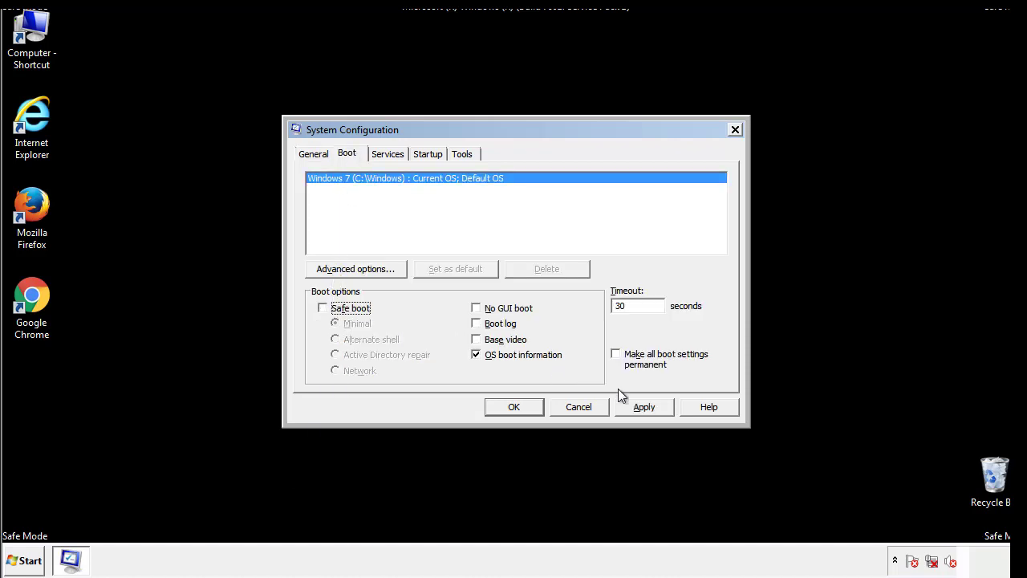
pyautogui.click(646, 406)
pyautogui.click(511, 411)
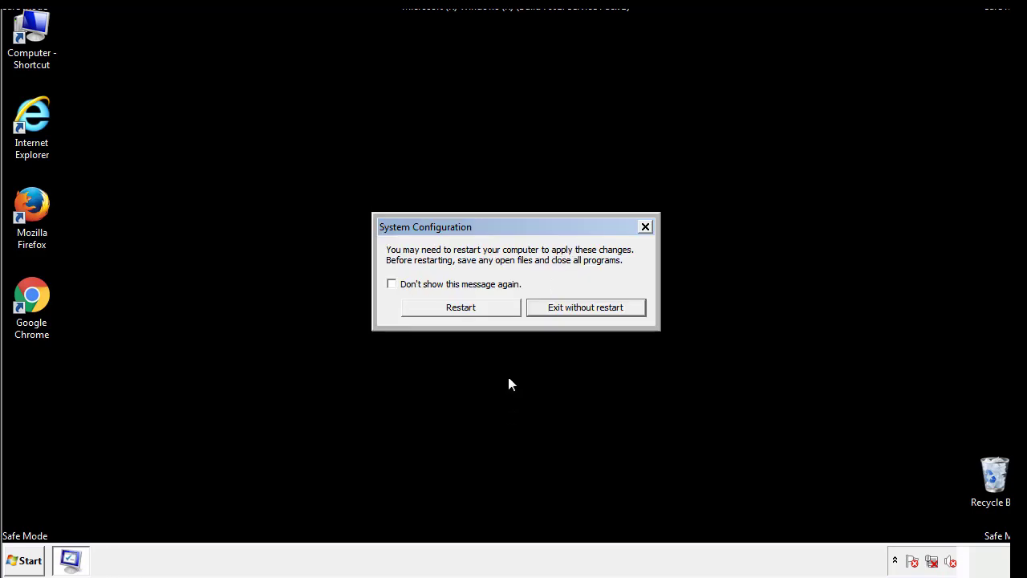
pyautogui.click(475, 312)
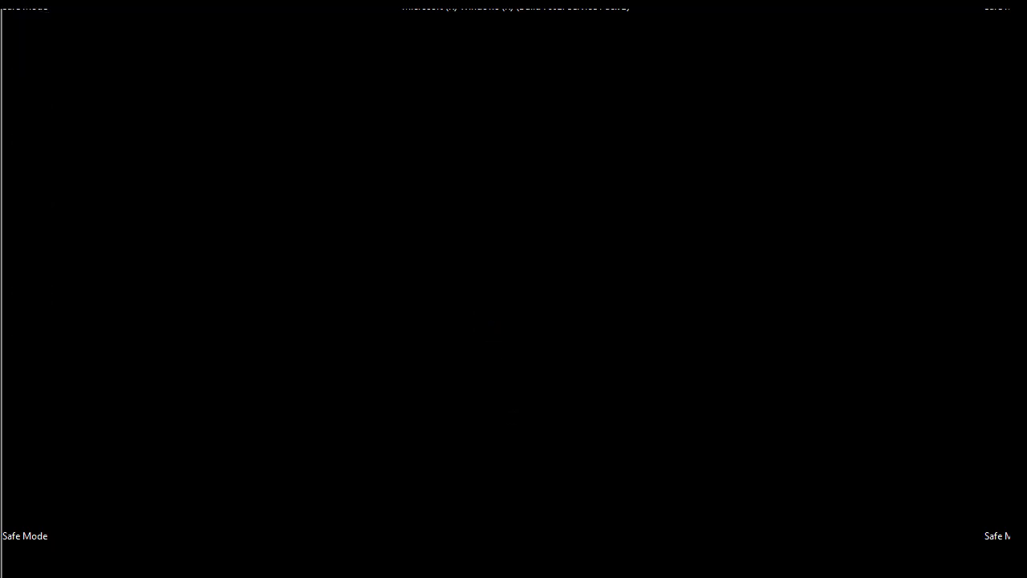